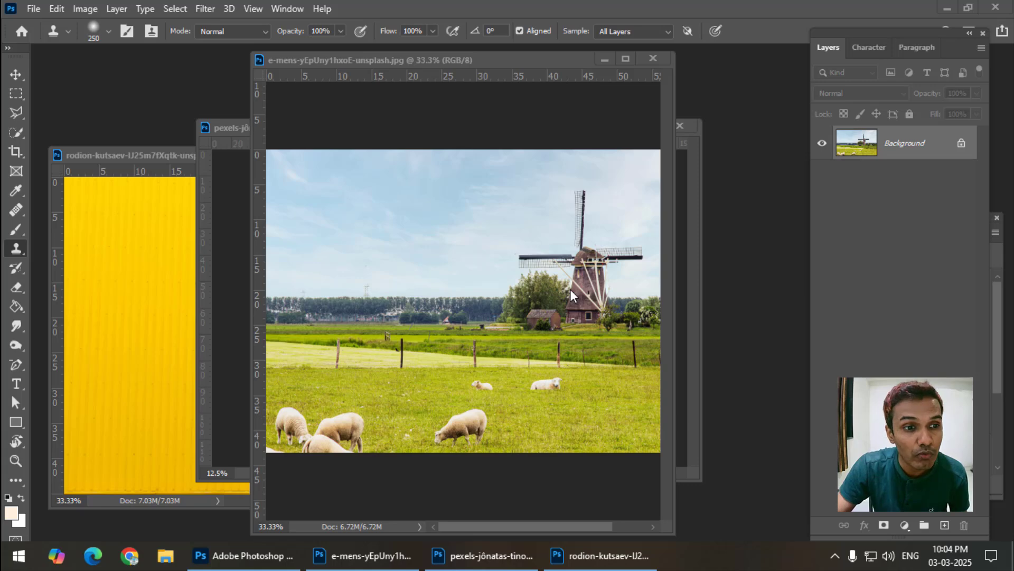
Step: Choose the Healing Brush tool in place of the Clone Stamp tool for the windmill image
right_click(21, 247)
left_click(21, 247)
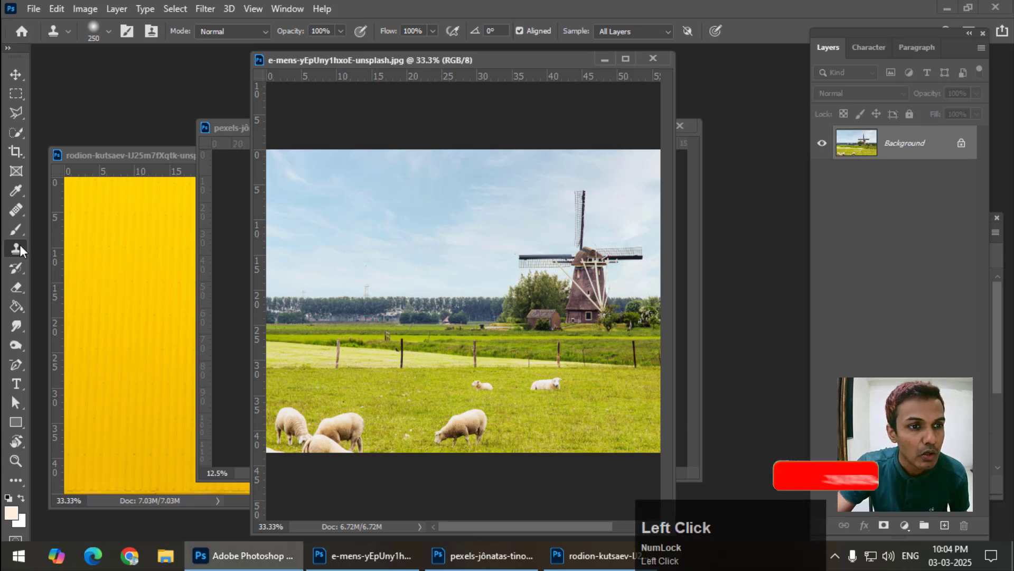
left_click(76, 254)
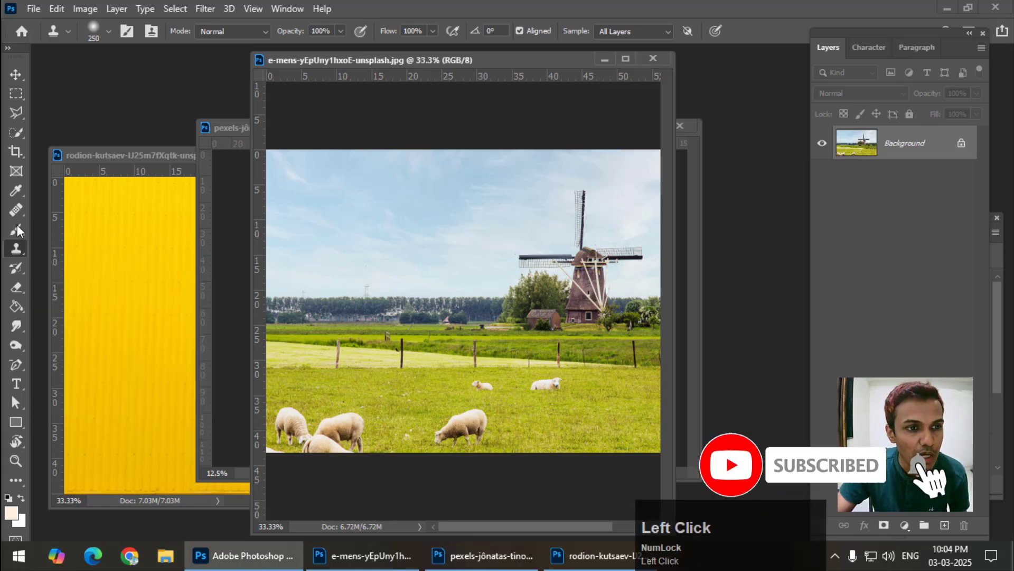
right_click(14, 212)
left_click(63, 223)
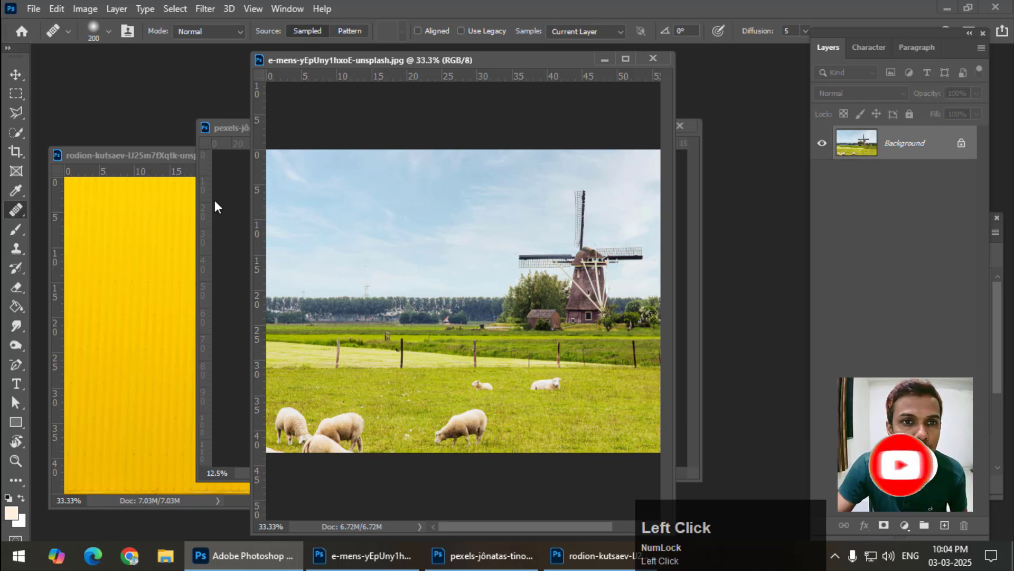
Step: Show the Clone Source settings and arrange them beside the windmill image, keeping the Healing Brush tool selected
left_click(283, 9)
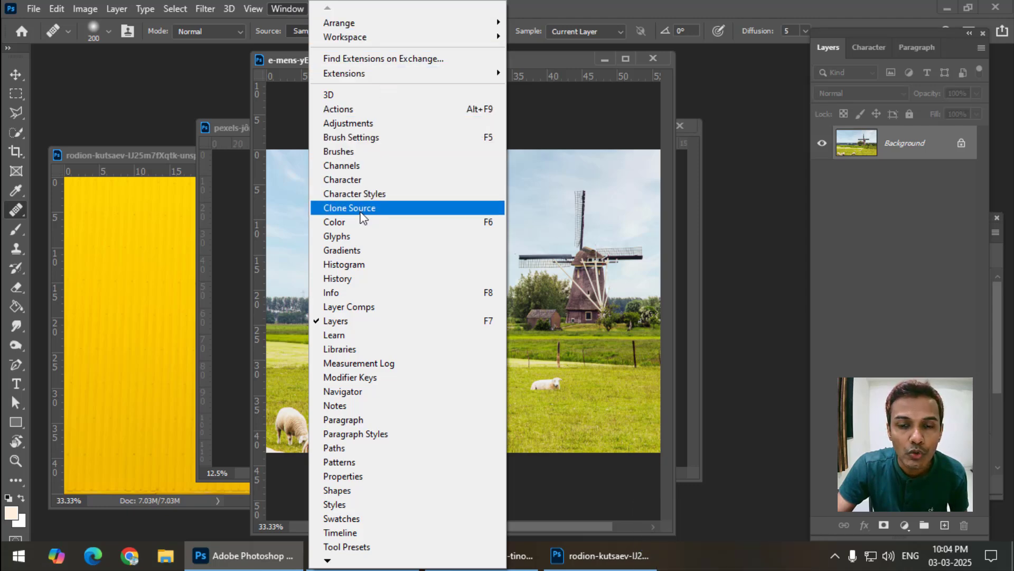
left_click(361, 210)
mouse_move(723, 131)
left_mouse_down()
mouse_move(621, 179)
mouse_move(640, 150)
mouse_move(658, 147)
mouse_move(630, 157)
left_mouse_up()
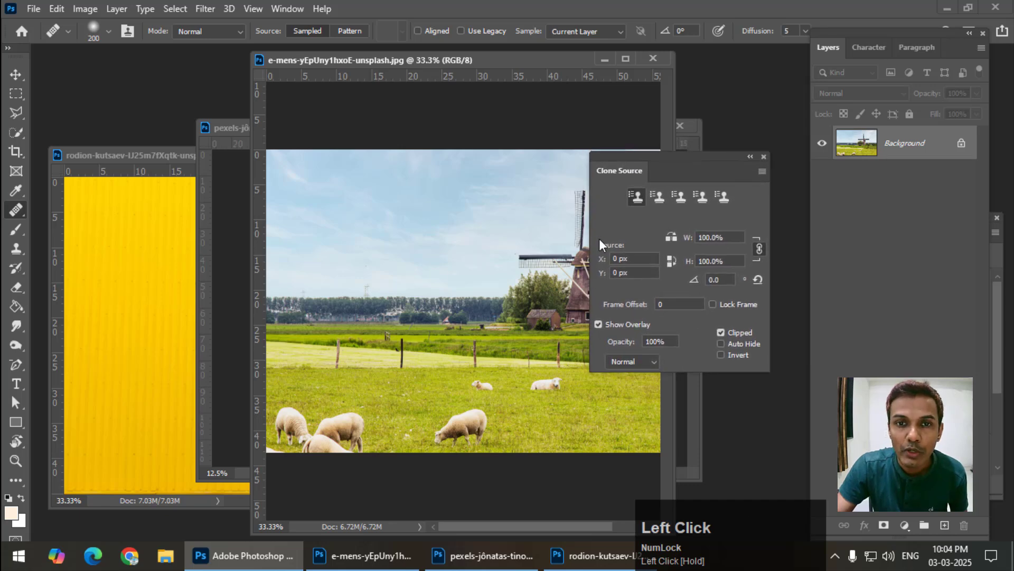
right_click(16, 210)
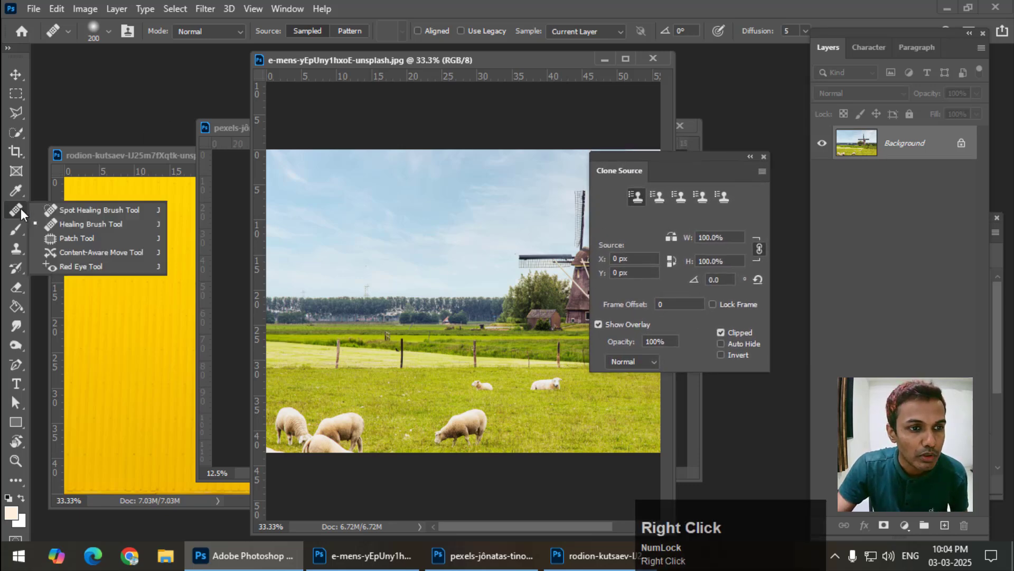
left_click(61, 228)
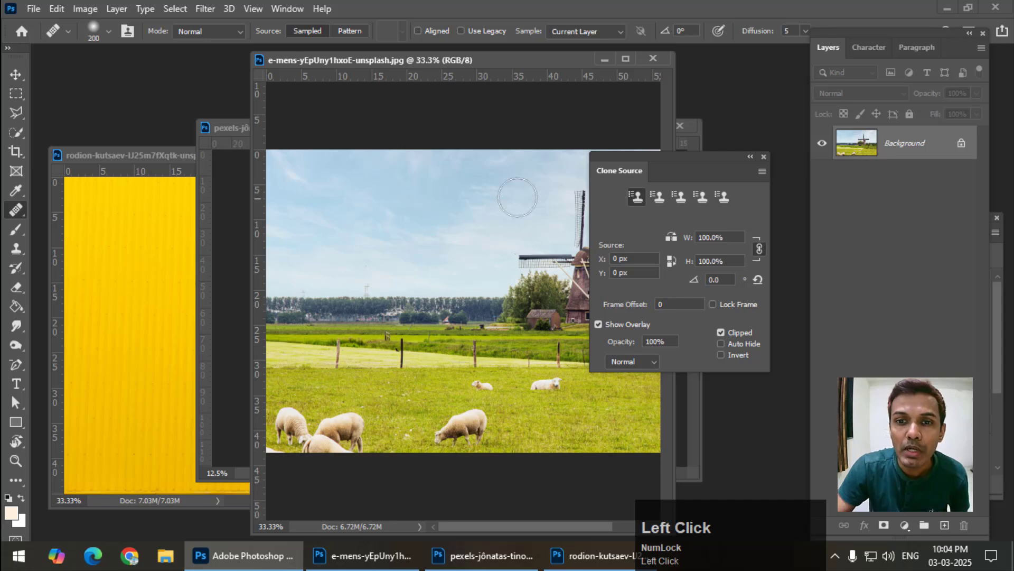
mouse_move(647, 158)
left_mouse_down()
mouse_move(692, 167)
mouse_move(626, 116)
left_mouse_up()
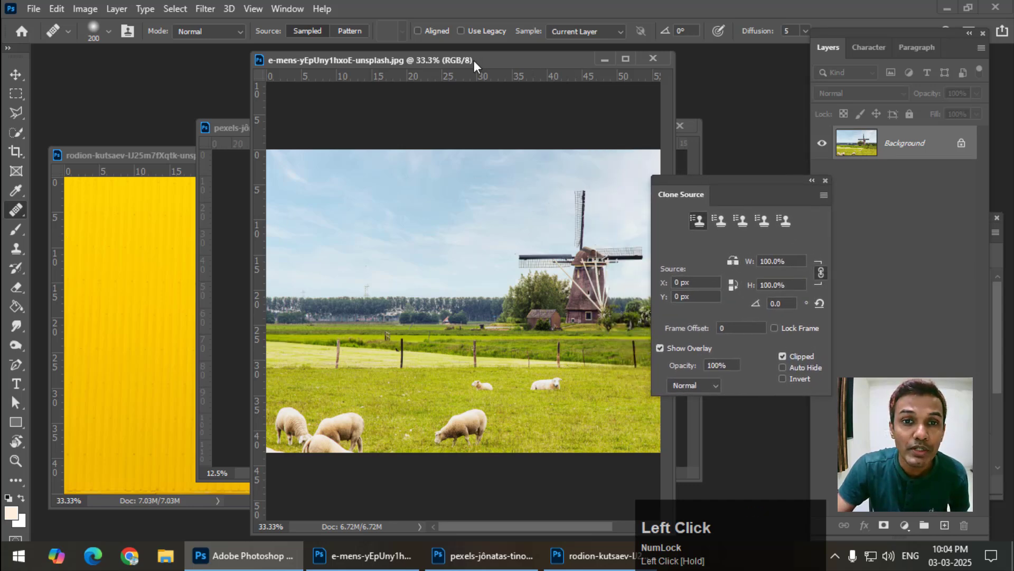
left_click_drag(474, 60, 397, 64)
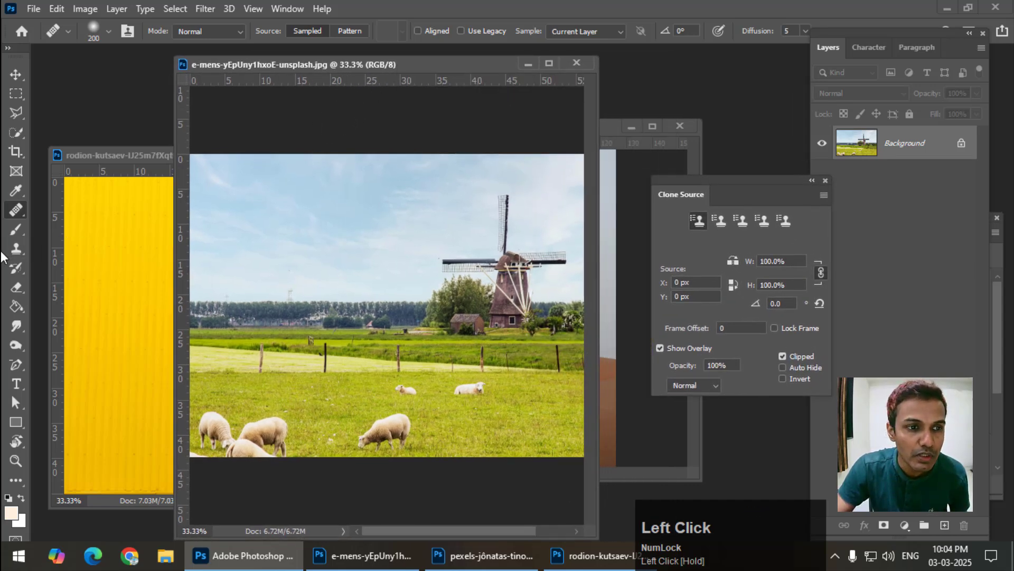
Step: Sample the large grazing sheep with the Clone Stamp tool and paint a copy on the grass just right of it
left_click(14, 249)
right_click(15, 249)
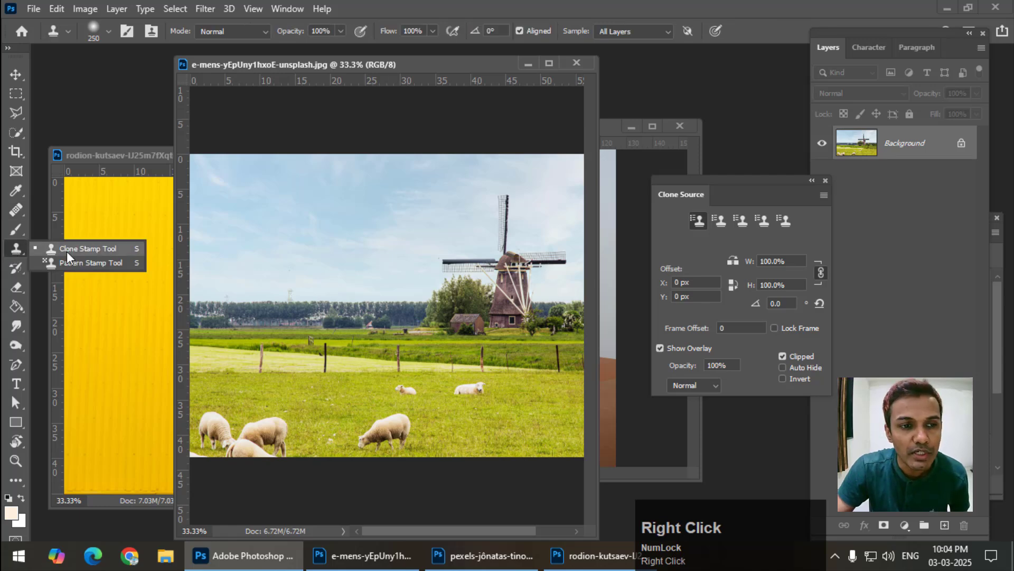
left_click(91, 252)
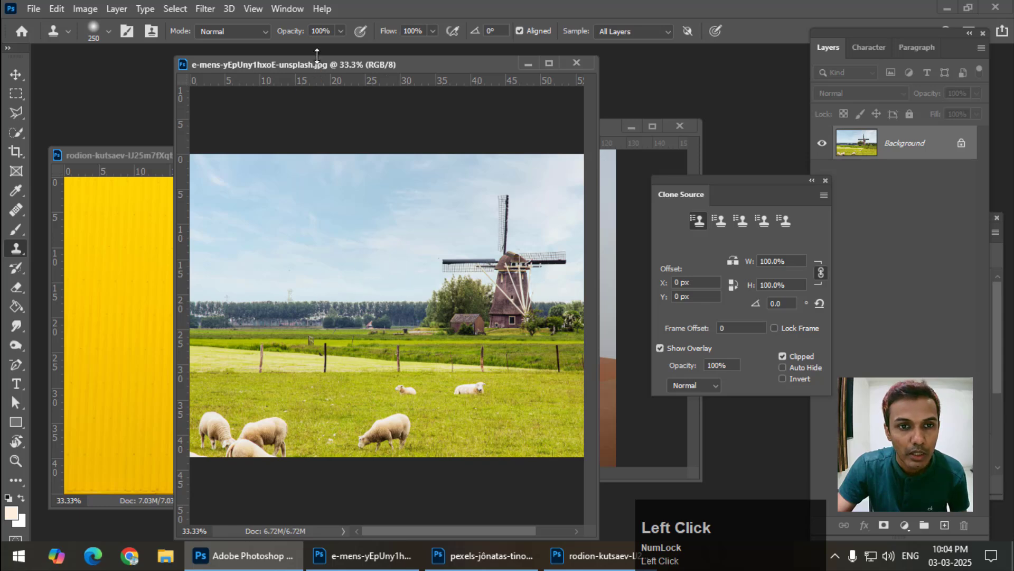
left_click_drag(319, 64, 309, 65)
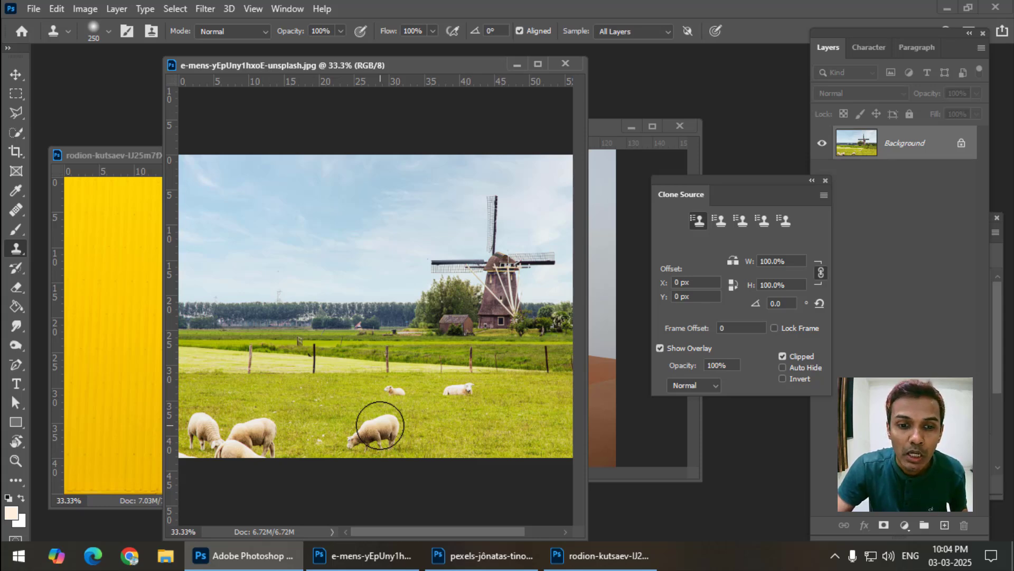
key("alt")
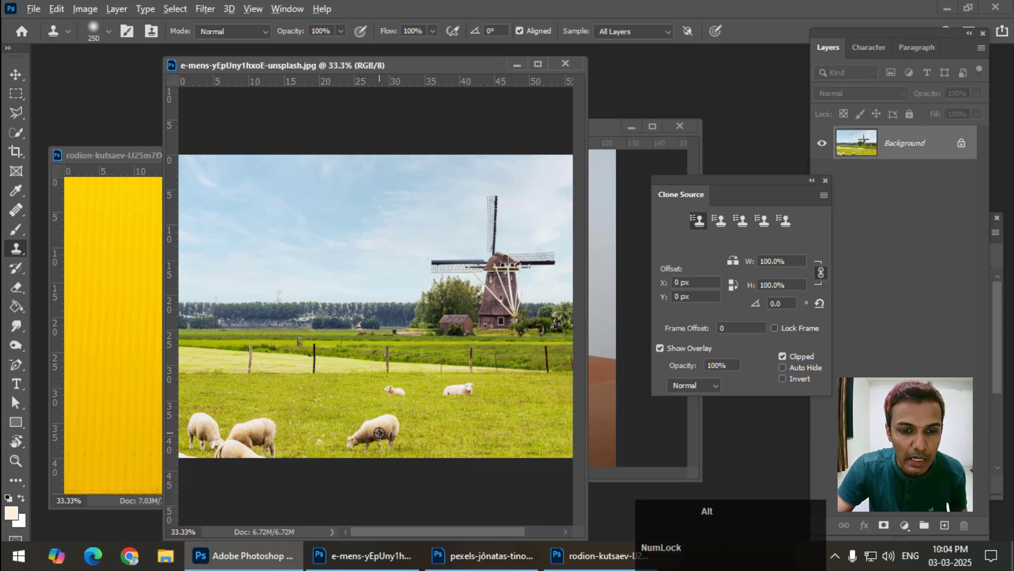
left_click_drag(317, 267, 345, 280)
key("ctrl+z")
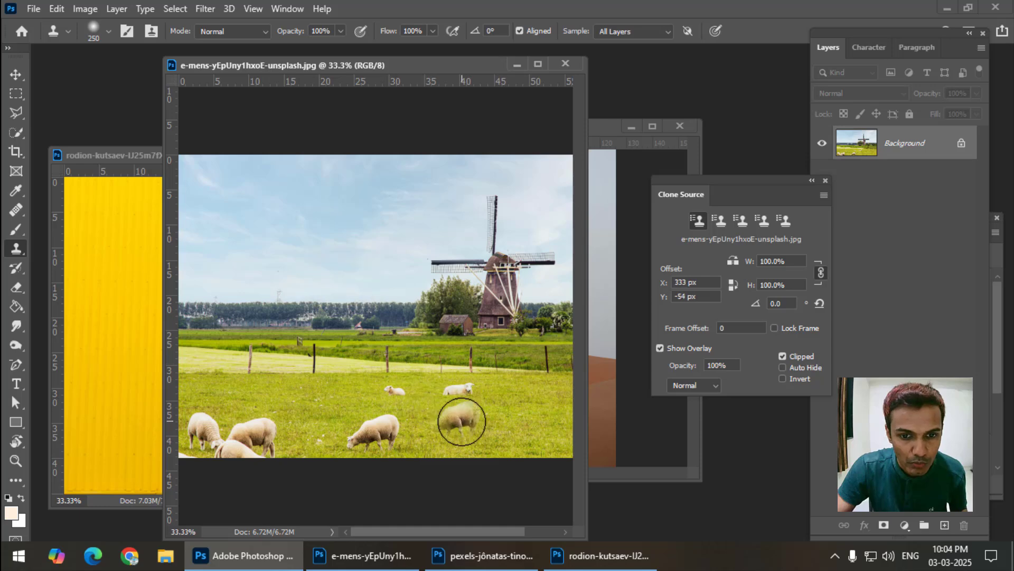
mouse_move(446, 422)
left_mouse_down()
mouse_move(435, 421)
mouse_move(460, 421)
mouse_move(427, 429)
left_mouse_up()
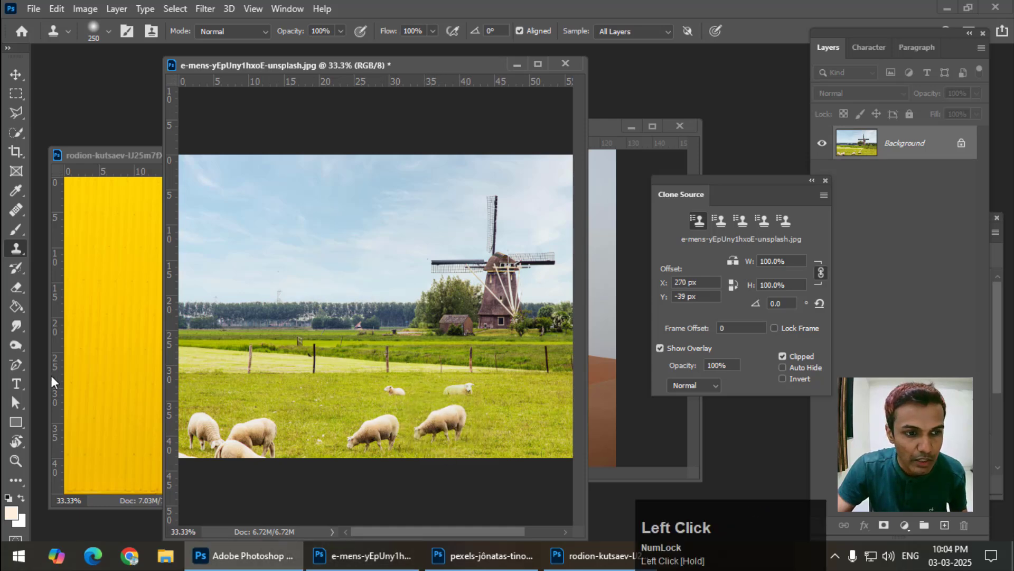
Step: Try painting the sampled grazing sheep and surrounding grass into the sky with the Clone Stamp tool, and undo it
right_click(13, 255)
left_click(70, 250)
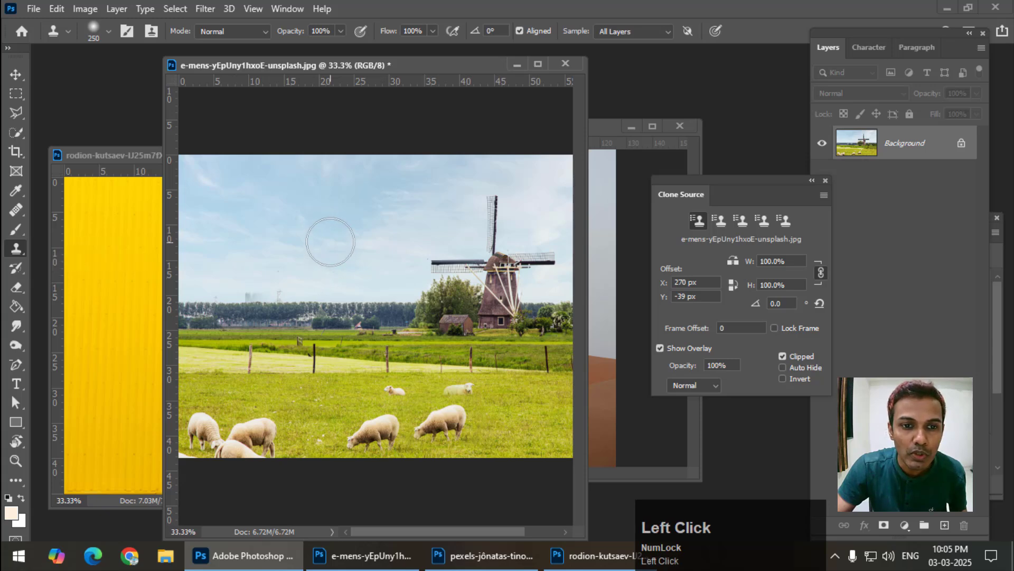
mouse_move(332, 242)
left_mouse_down()
mouse_move(324, 252)
mouse_move(349, 226)
mouse_move(333, 263)
mouse_move(353, 236)
mouse_move(361, 241)
left_mouse_up()
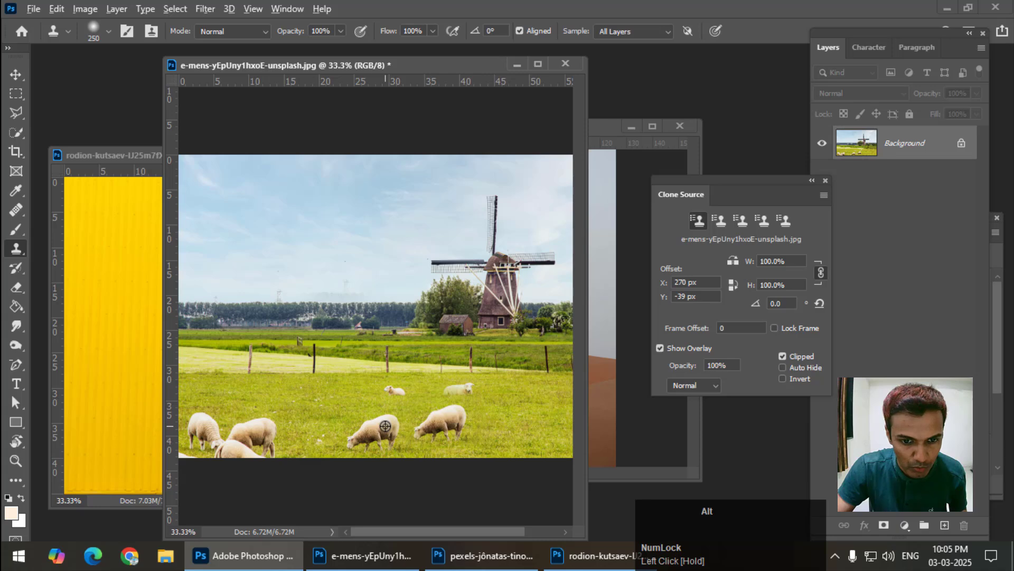
left_click(385, 426, "alt")
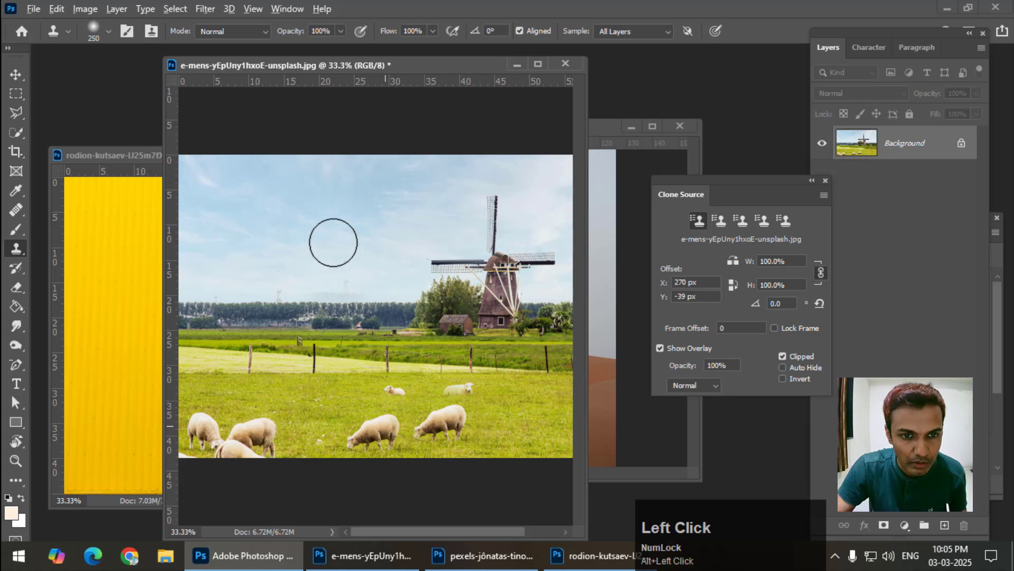
mouse_move(333, 238)
left_mouse_down()
mouse_move(354, 249)
mouse_move(294, 234)
mouse_move(430, 230)
mouse_move(377, 198)
mouse_move(303, 208)
mouse_move(270, 237)
mouse_move(350, 258)
left_mouse_up()
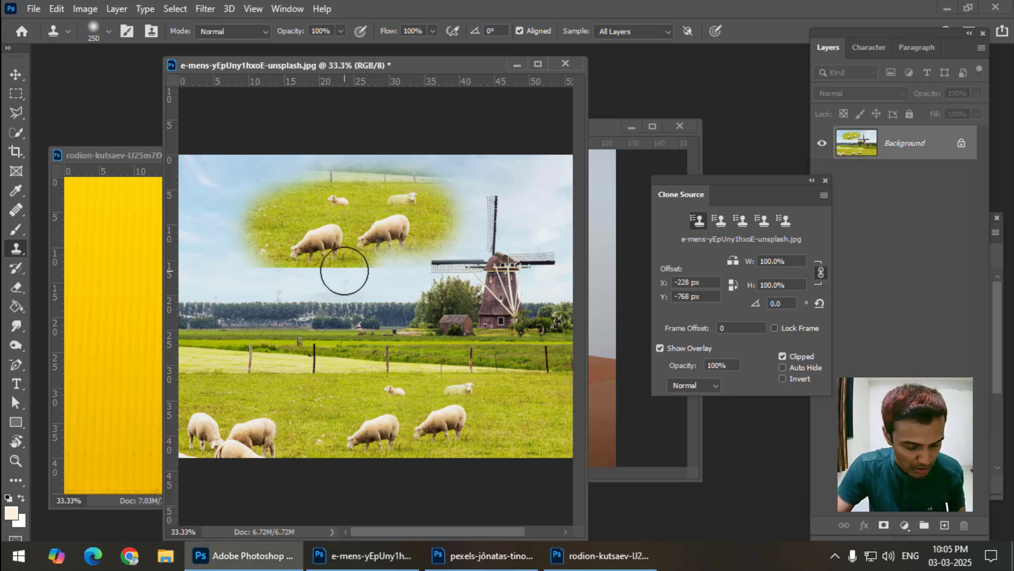
key("ctrl+z")
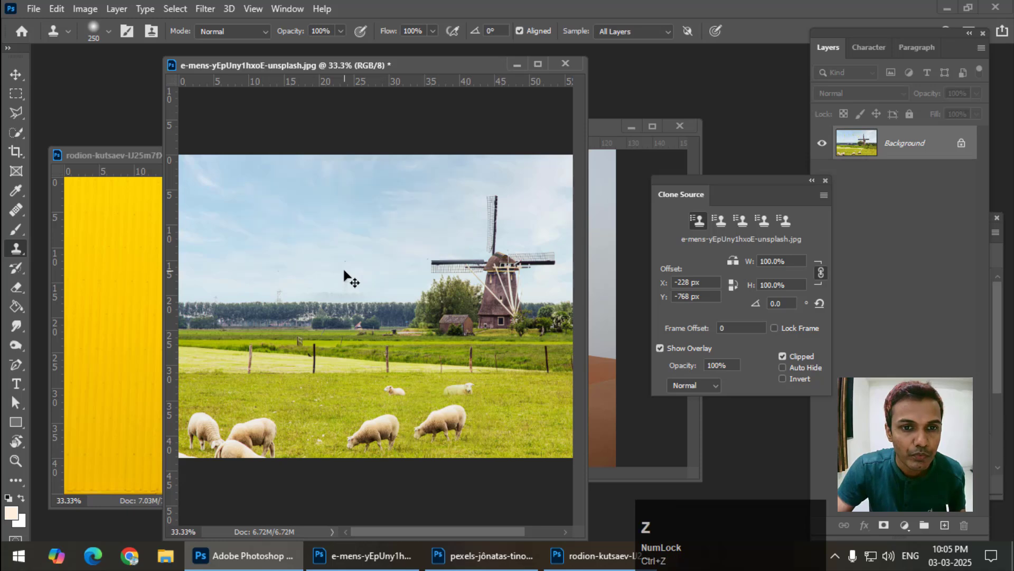
Step: Try painting copies of the grazing sheep into the sky with the Healing Brush tool, and undo them
right_click(12, 213)
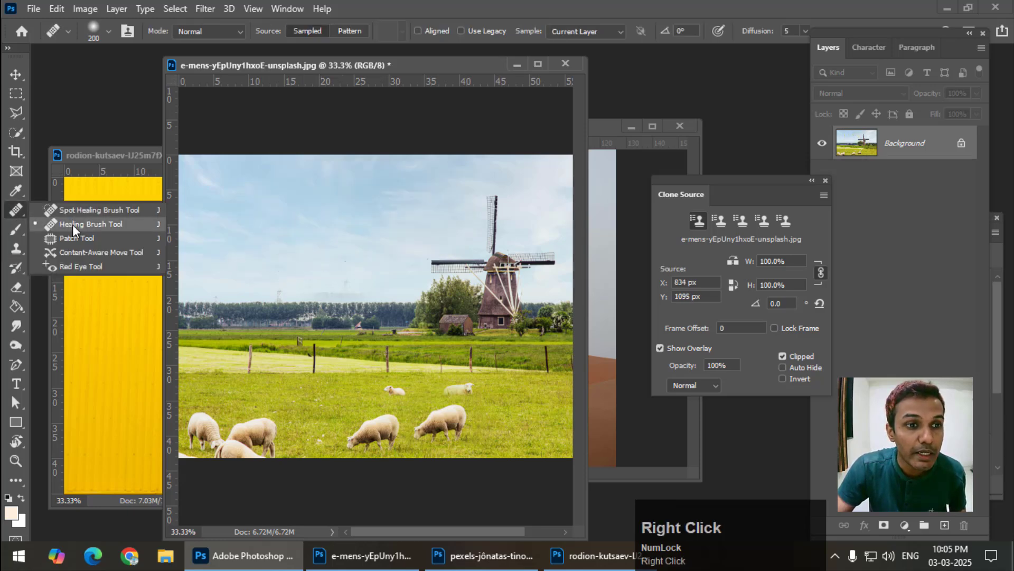
left_click(72, 225)
mouse_move(353, 464)
left_mouse_down()
mouse_move(372, 440)
mouse_move(370, 423)
left_mouse_up()
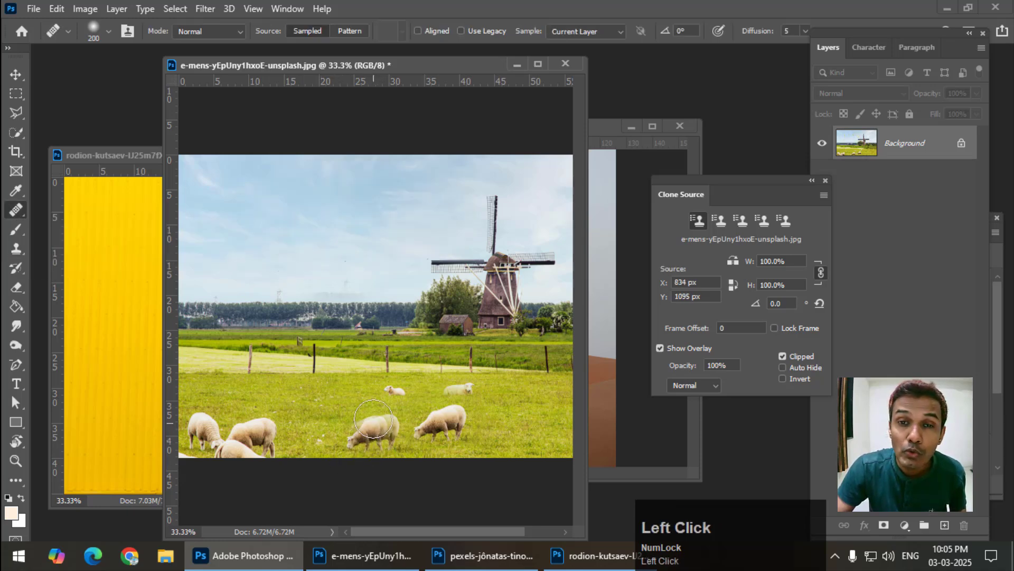
mouse_move(334, 234)
left_mouse_down()
mouse_move(303, 246)
mouse_move(347, 242)
left_mouse_up()
mouse_move(422, 211)
left_mouse_down()
mouse_move(430, 215)
mouse_move(430, 200)
mouse_move(407, 215)
mouse_move(444, 218)
left_mouse_up()
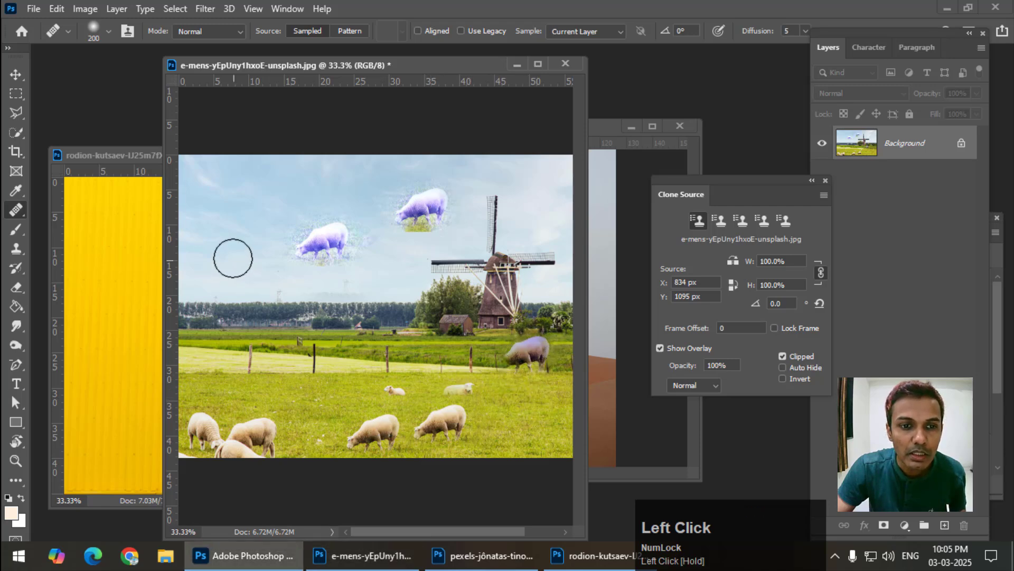
mouse_move(231, 256)
left_mouse_down()
mouse_move(243, 220)
mouse_move(249, 226)
mouse_move(205, 229)
mouse_move(213, 242)
left_mouse_up()
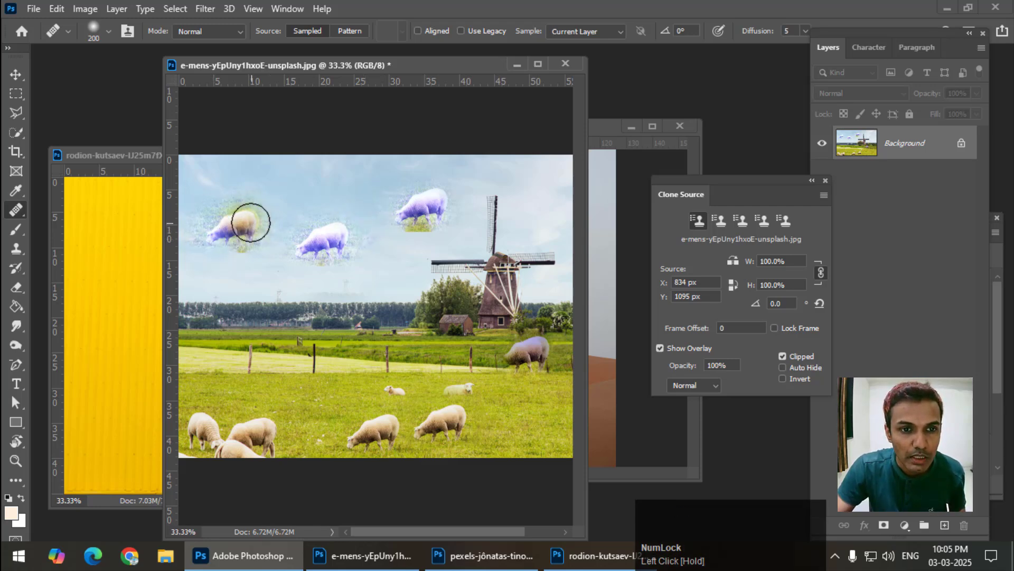
key("ctrl+z")
key("ctrl+z")
key("ctrl+z")
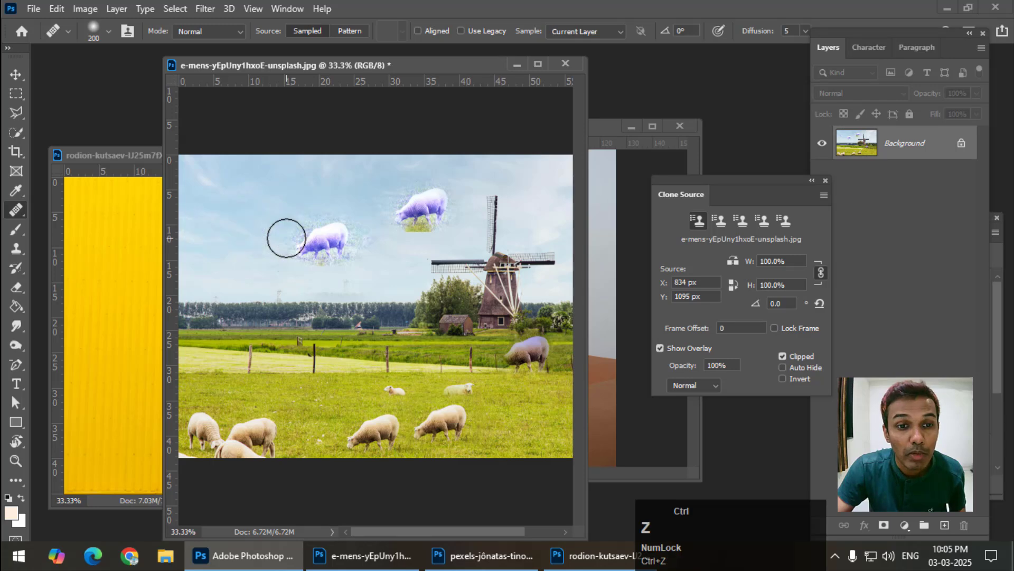
Step: Try painting the sampled sheep onto the yellow wall in the other image with the Healing Brush tool, and undo it
left_click(145, 158)
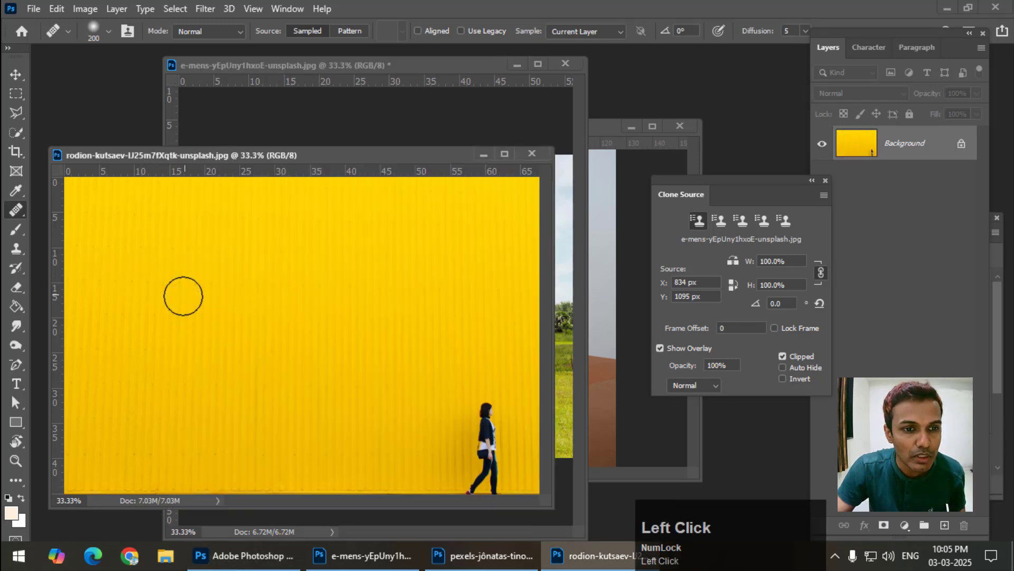
mouse_move(183, 295)
left_mouse_down()
mouse_move(159, 296)
mouse_move(178, 310)
mouse_move(192, 290)
mouse_move(154, 299)
mouse_move(164, 310)
mouse_move(209, 305)
mouse_move(199, 288)
mouse_move(163, 301)
mouse_move(170, 309)
left_mouse_up()
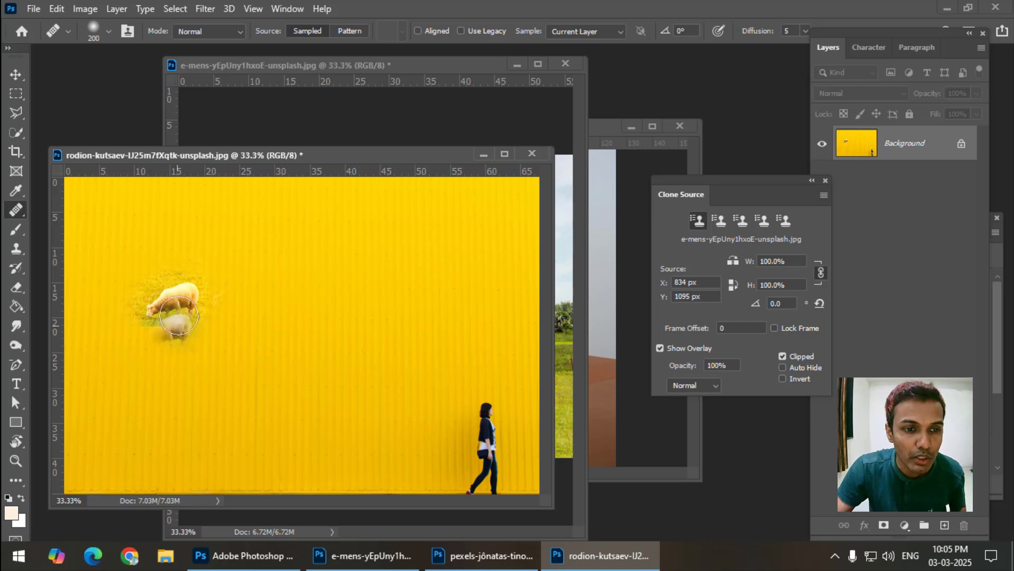
key("ctrl+z")
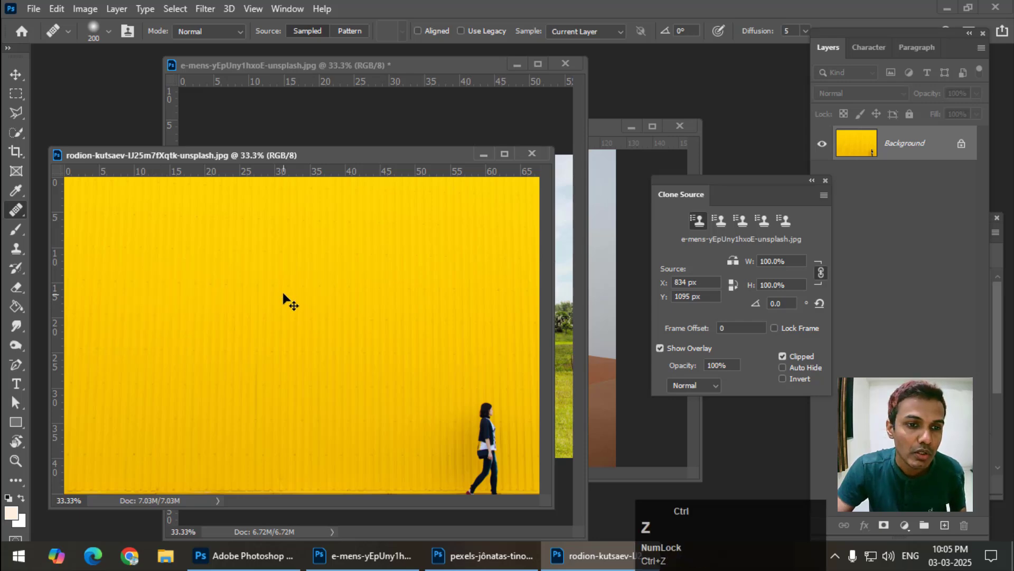
Step: Return to the windmill image with the Healing Brush tool and move the Clone Source settings closer to it
left_click(310, 90)
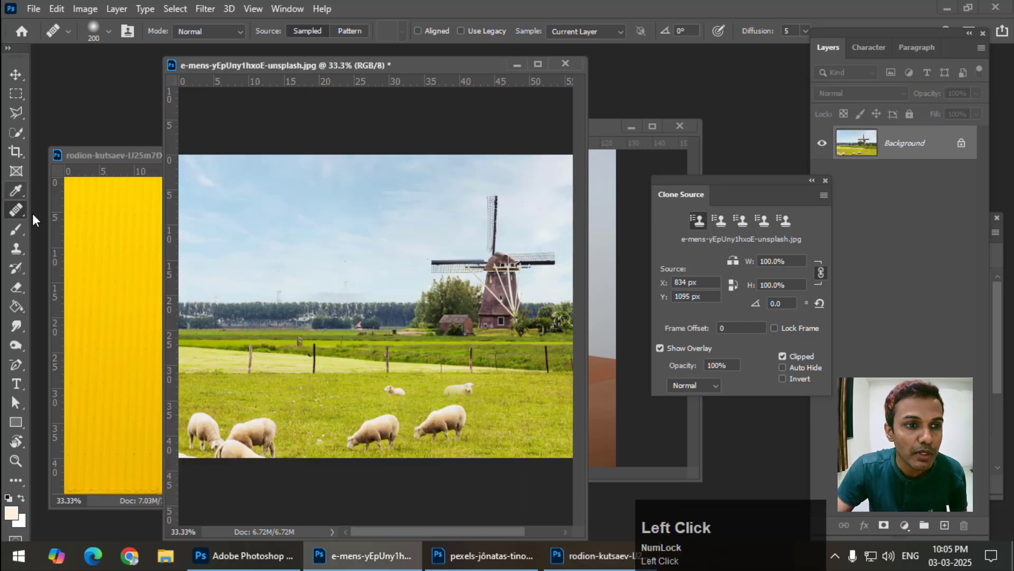
right_click(15, 209)
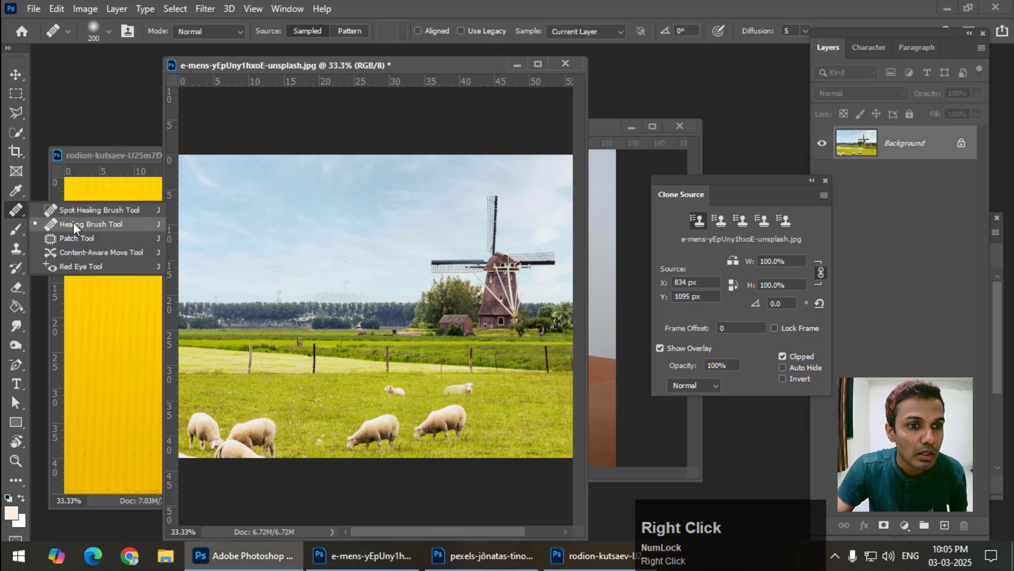
left_click(23, 207)
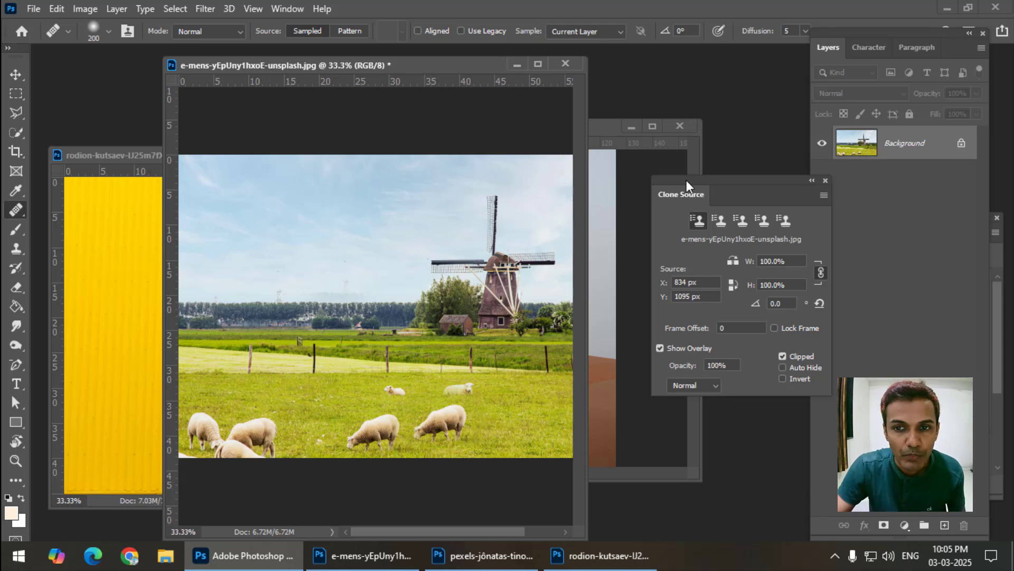
left_click_drag(687, 179, 664, 168)
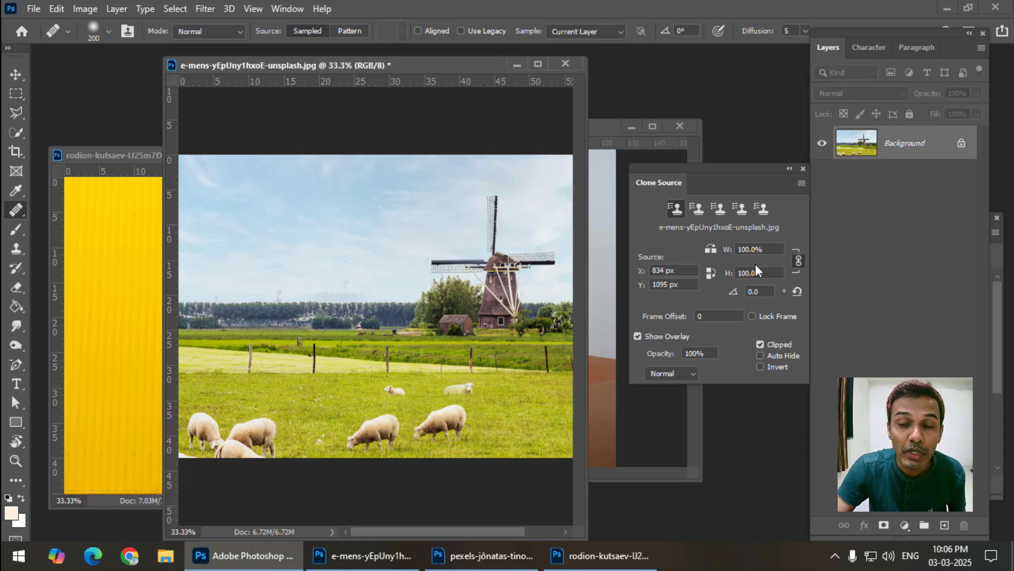
Step: Widen the windmill image's window and zoom it to 50% so the windmill and the grazing sheep fill it
left_click(412, 68)
left_click_drag(351, 64, 323, 56)
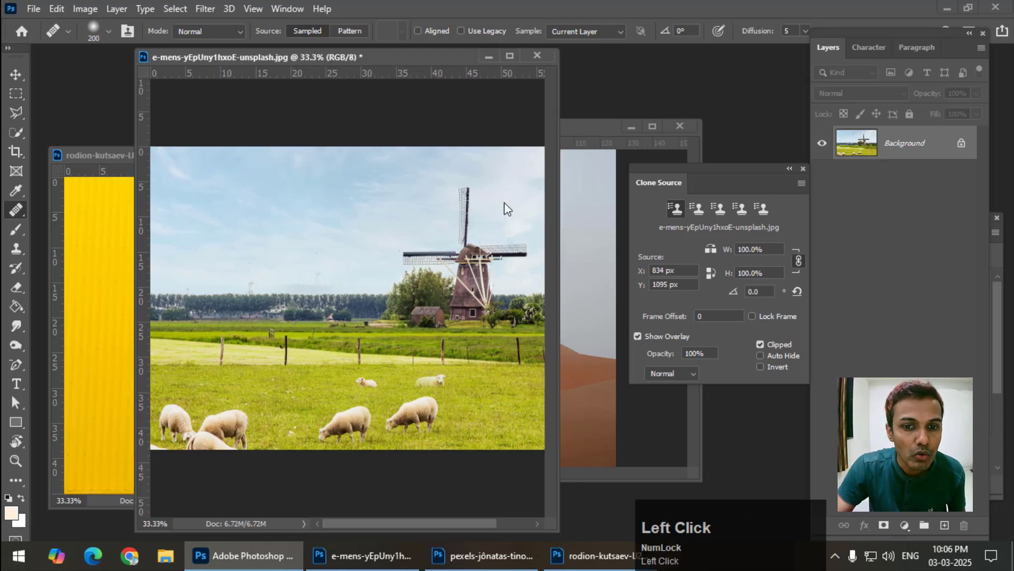
left_click_drag(559, 275, 617, 277)
left_click_drag(489, 382, 489, 382)
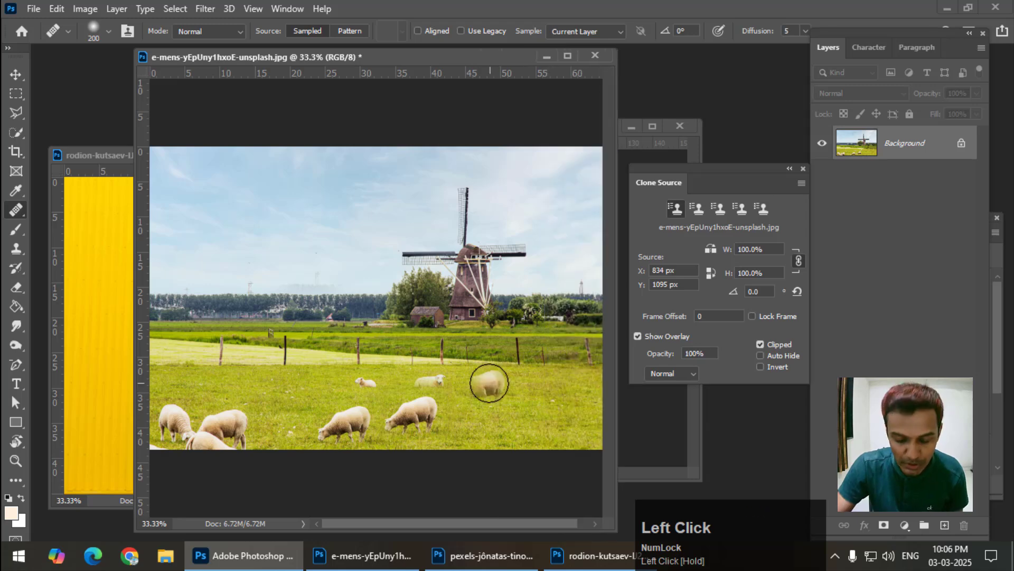
key("ctrl+plus")
left_click_drag(474, 447, 370, 441)
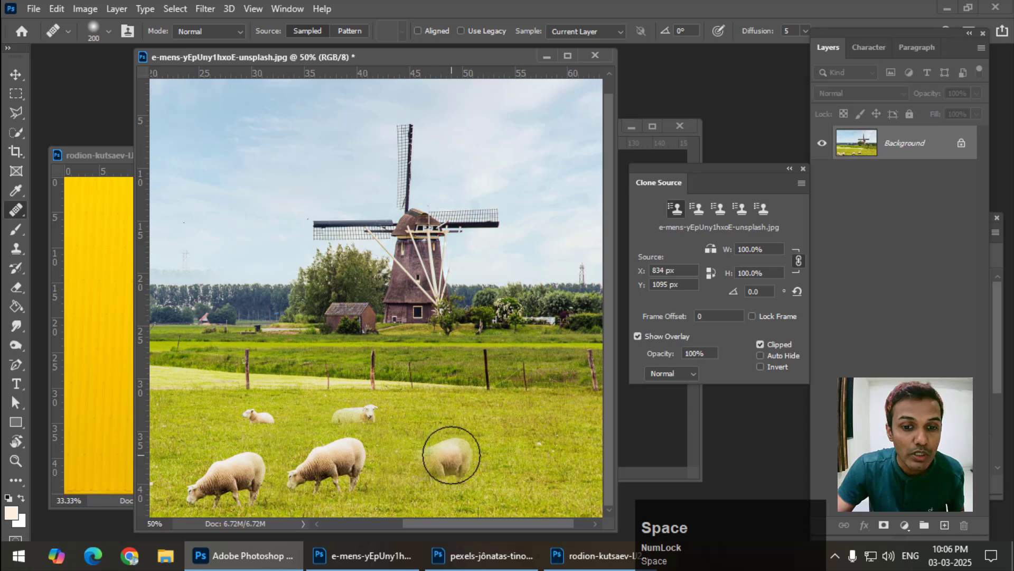
scroll(452, 435, "down", 1)
left_click_drag(386, 51, 385, 43)
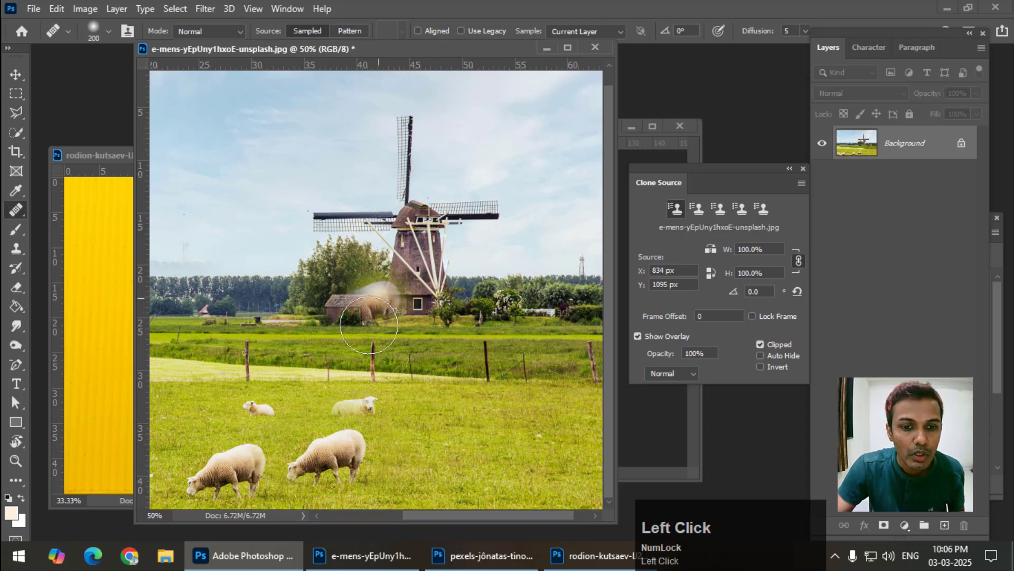
scroll(370, 325, "down", 1)
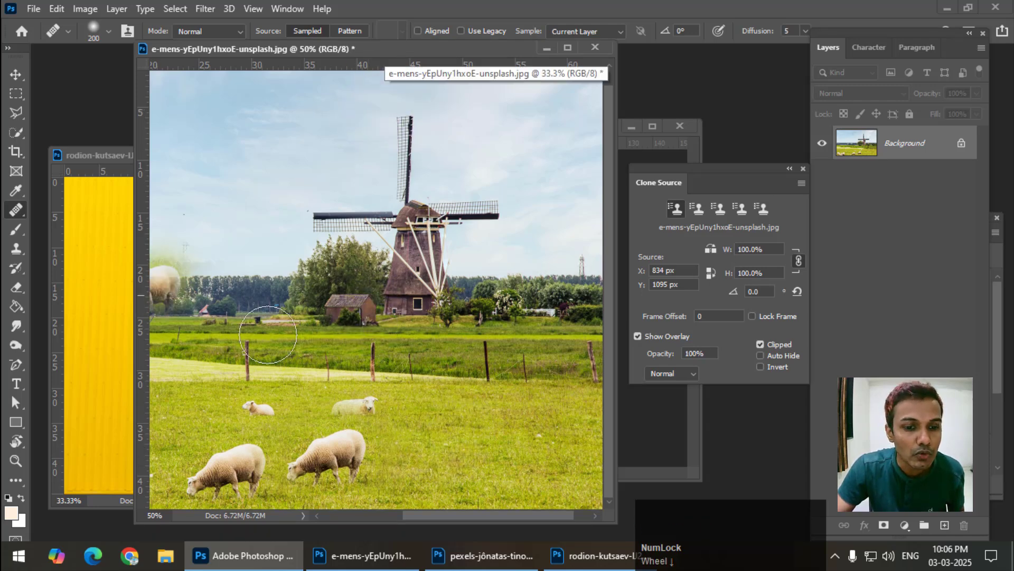
Step: Sample the right-hand grazing sheep, scale the clone source to 151%, and try painting it on the grass with the Healing Brush, undoing the stroke
left_click(336, 452, "alt")
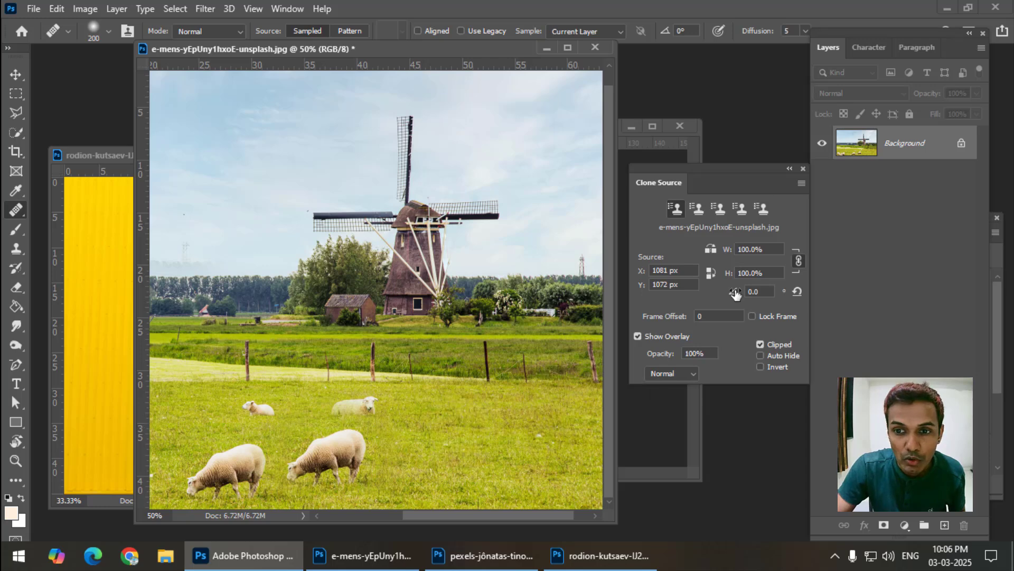
left_click_drag(730, 256, 764, 260)
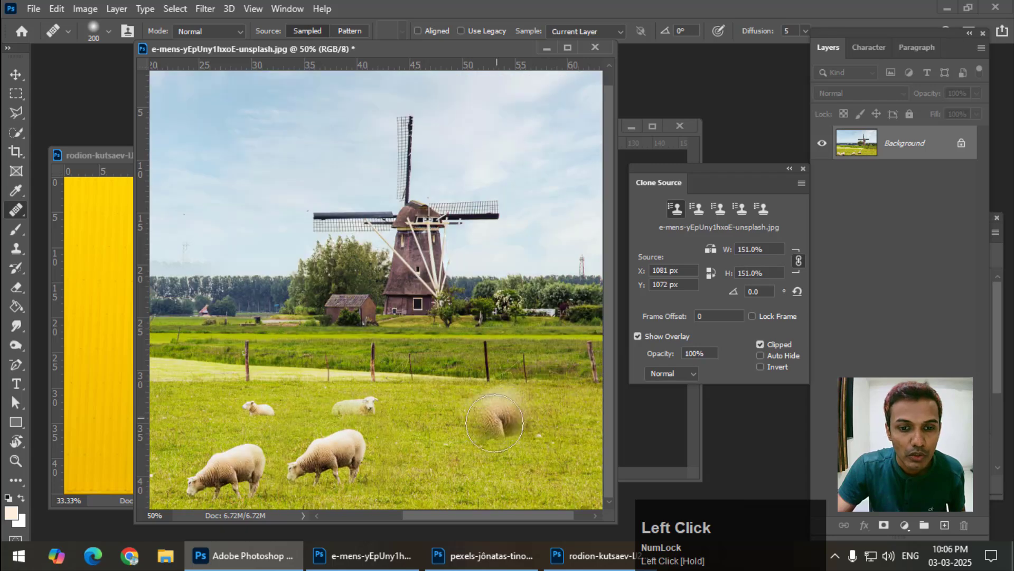
mouse_move(466, 430)
left_mouse_down()
mouse_move(424, 461)
mouse_move(444, 453)
mouse_move(413, 456)
mouse_move(441, 458)
mouse_move(479, 422)
mouse_move(506, 422)
mouse_move(524, 436)
mouse_move(518, 451)
mouse_move(486, 462)
mouse_move(495, 475)
mouse_move(481, 453)
left_mouse_up()
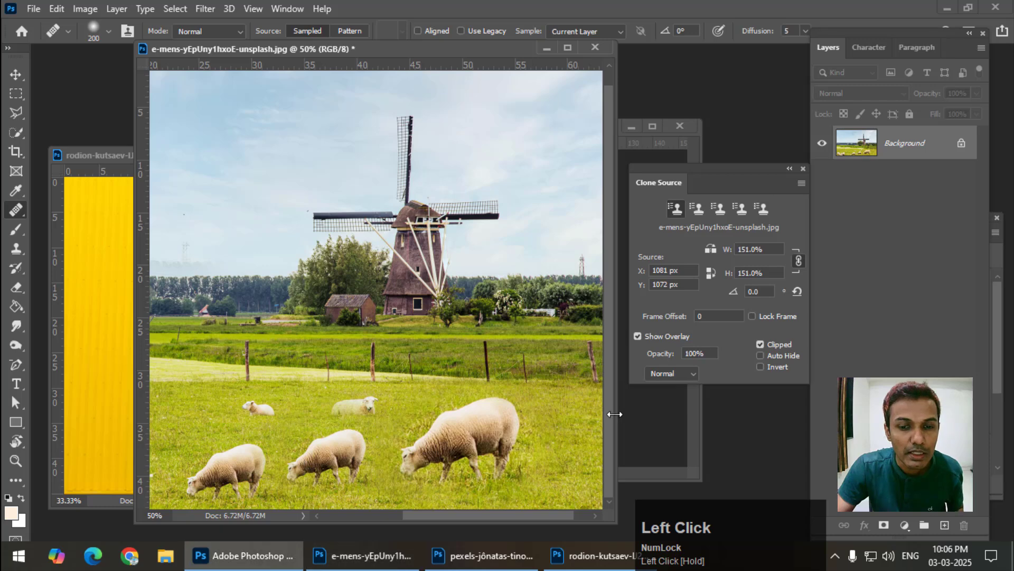
key("ctrl+z")
Step: Paint the 151% copy of the grazing sheep on the grass right of the original with the Clone Stamp tool
right_click(21, 255)
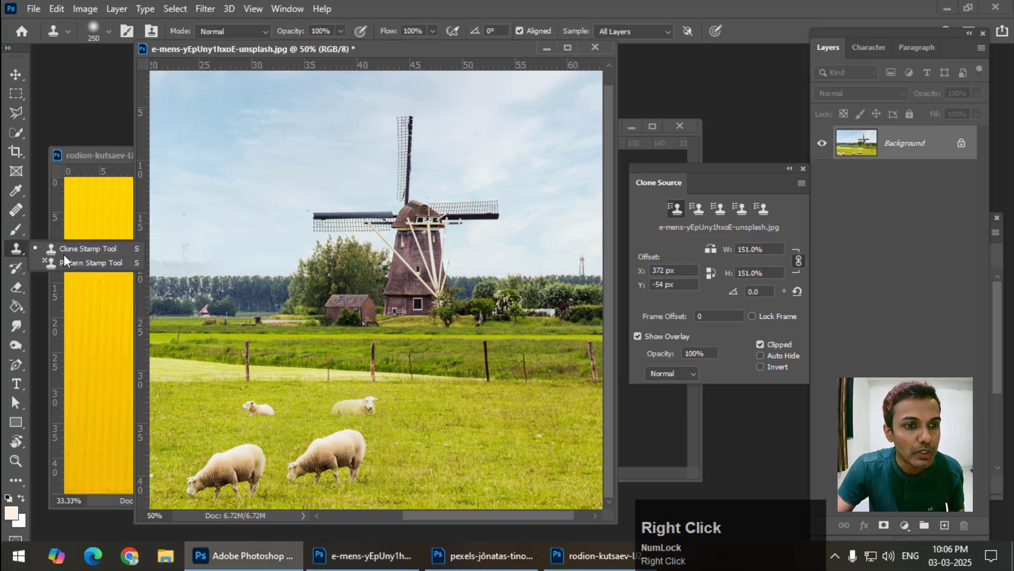
left_click(75, 251)
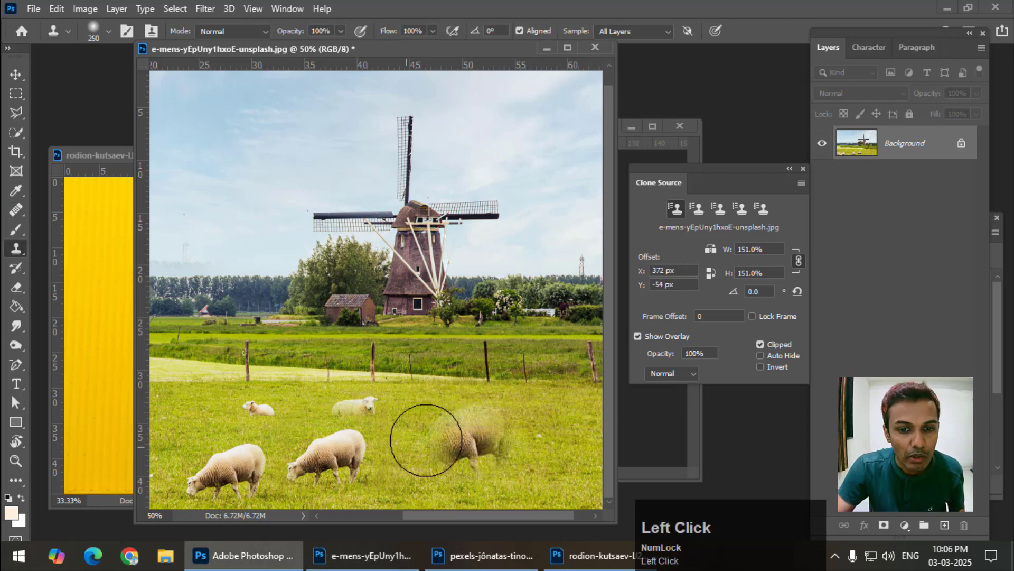
mouse_move(463, 440)
left_mouse_down()
mouse_move(422, 461)
mouse_move(419, 454)
mouse_move(466, 432)
mouse_move(508, 431)
mouse_move(509, 447)
mouse_move(468, 471)
mouse_move(433, 468)
mouse_move(427, 453)
mouse_move(423, 476)
left_mouse_up()
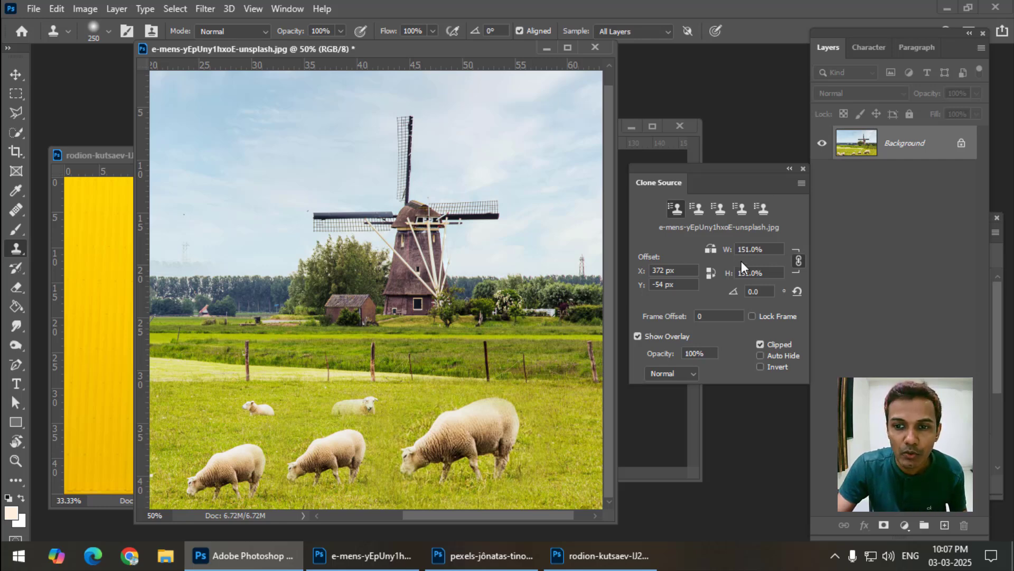
Step: Try cloning the left grazing sheep at 70% scale onto the grass behind it with a 150-pixel brush, and undo it
key("space")
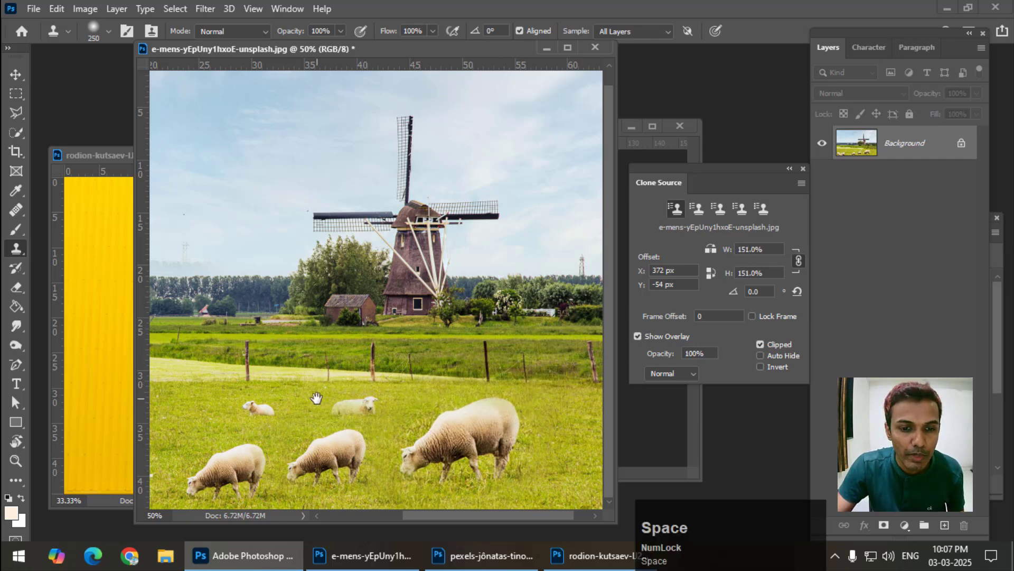
left_click_drag(321, 361, 450, 360)
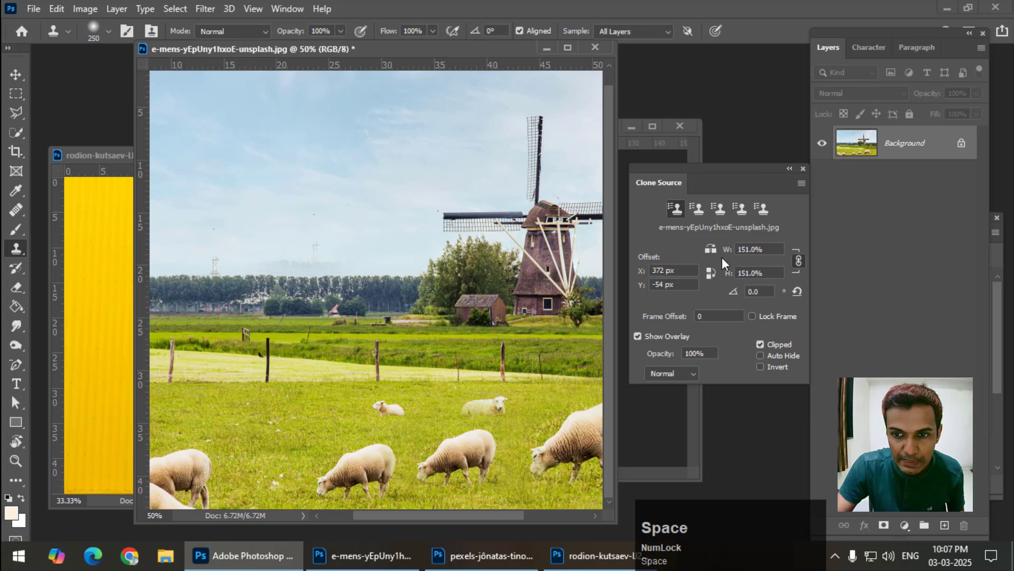
left_click_drag(722, 257, 665, 268)
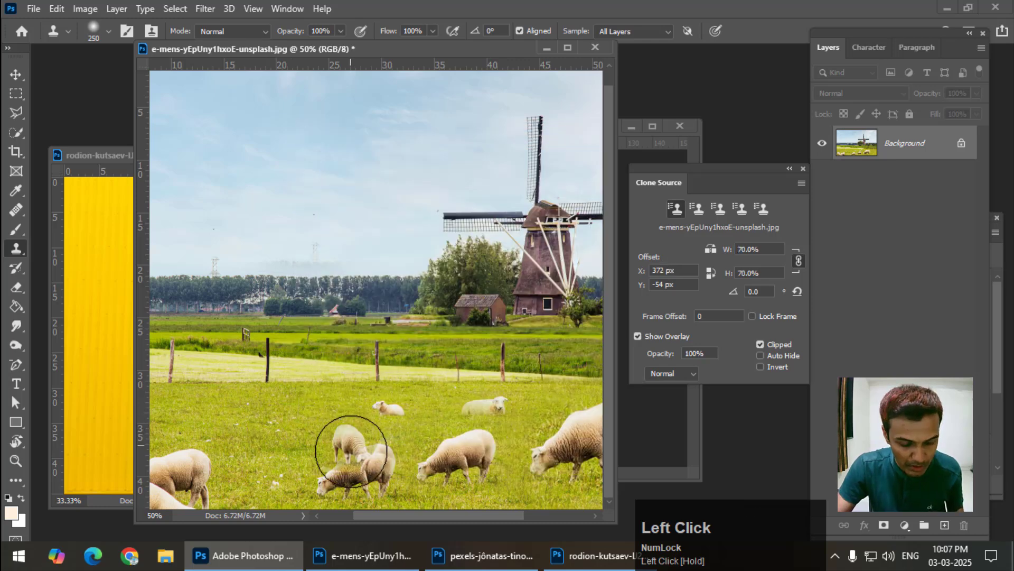
key("alt")
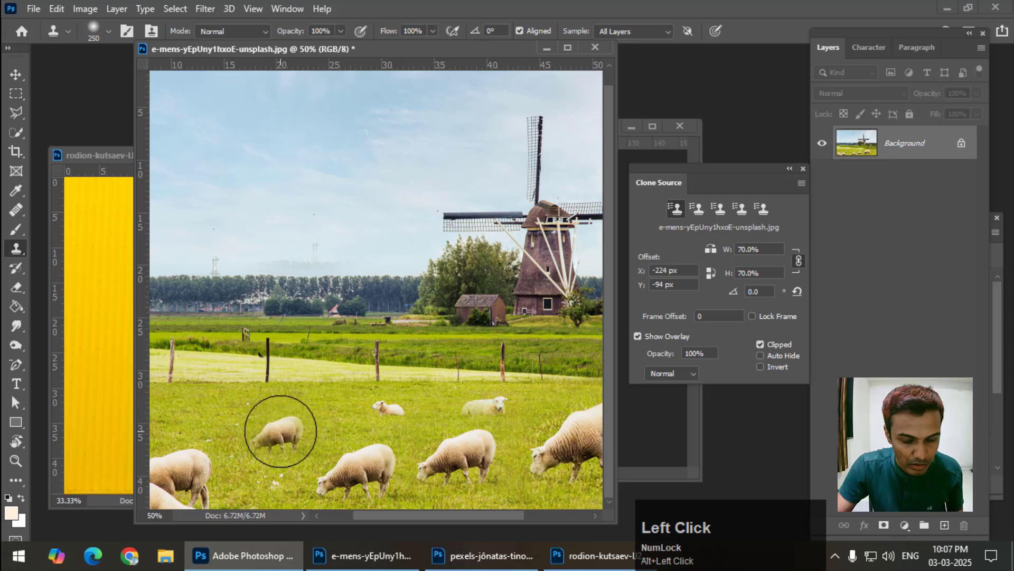
key("bracketleft")
key("bracketleft")
key("bracketleft")
mouse_move(285, 435)
left_mouse_down()
mouse_move(272, 430)
mouse_move(294, 439)
mouse_move(266, 452)
left_mouse_up()
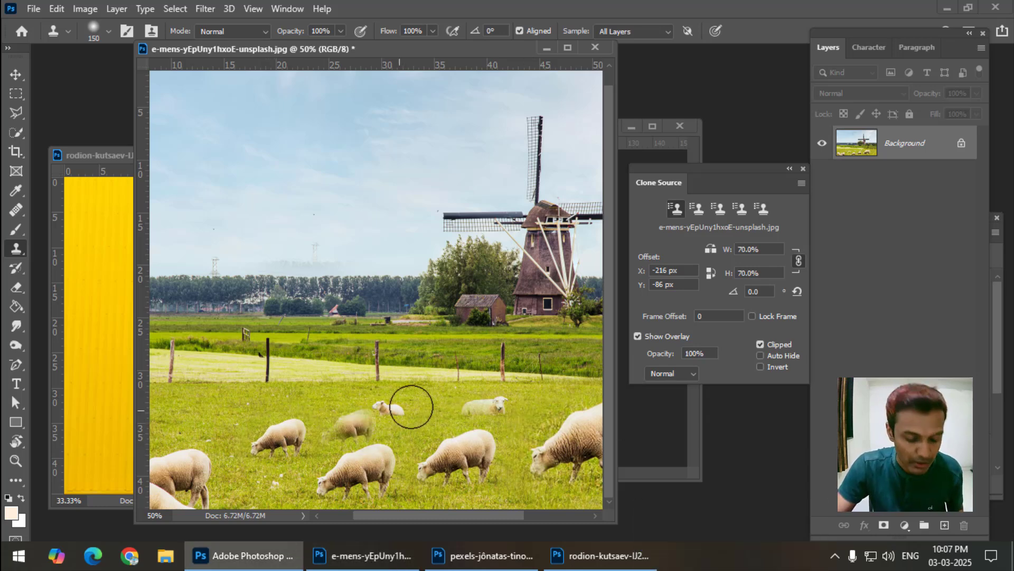
key("ctrl+z")
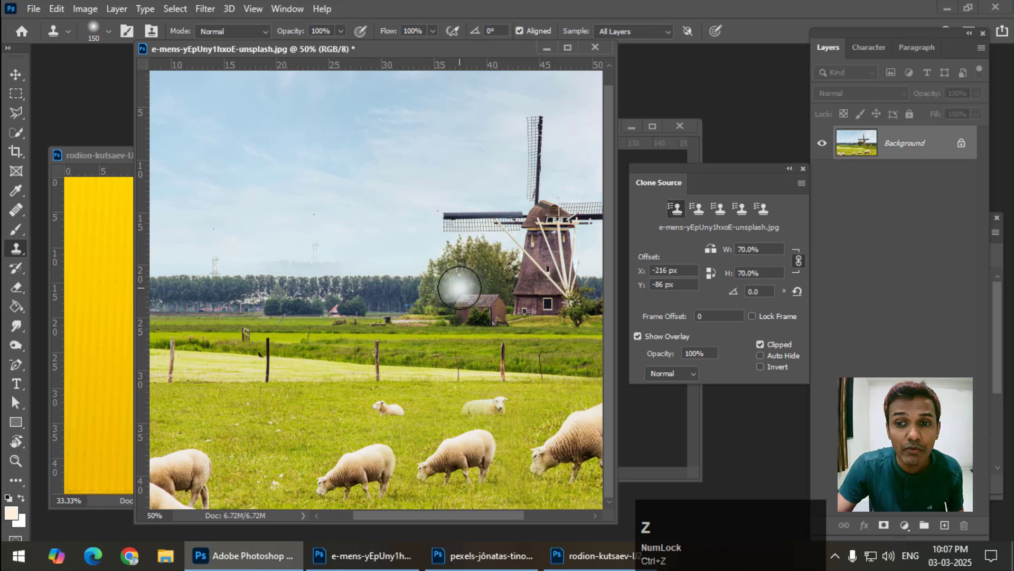
Step: Try cloning the left grazing sheep onto the grass behind it, flipped horizontally at 101% scale, and undo it
mouse_move(732, 254)
left_mouse_down()
mouse_move(748, 256)
mouse_move(723, 259)
left_mouse_up()
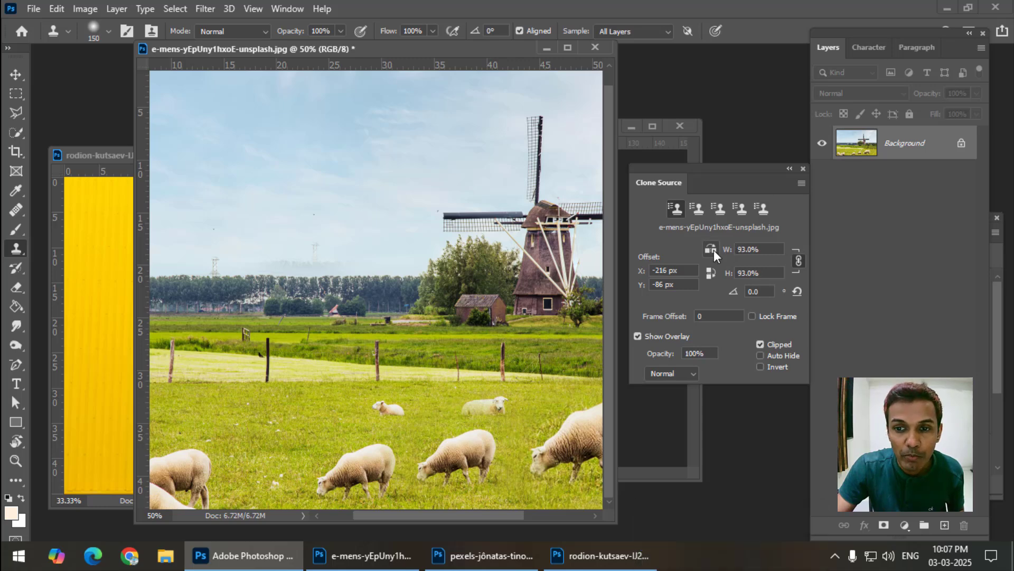
left_click(715, 250)
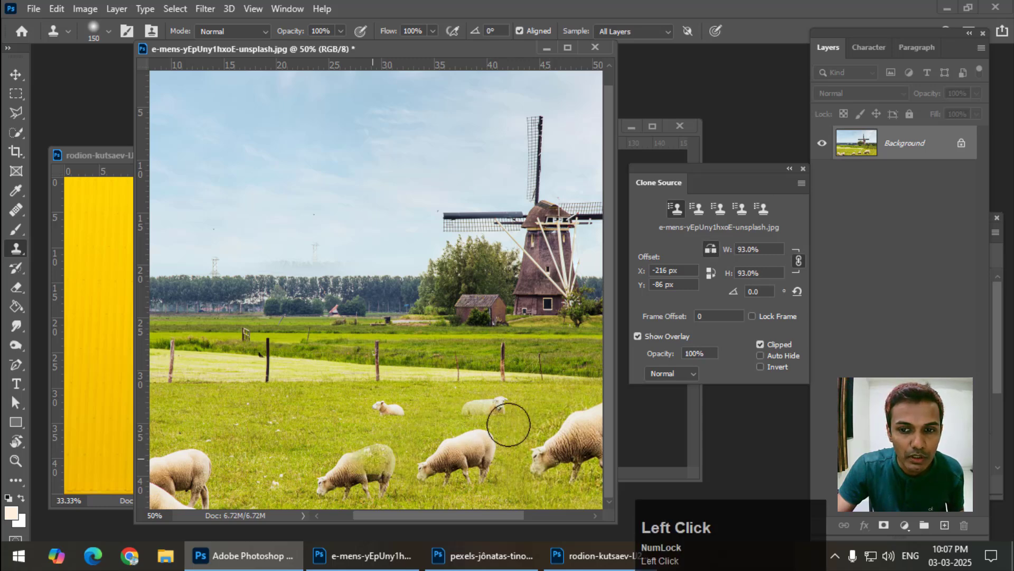
left_click_drag(733, 255, 734, 254)
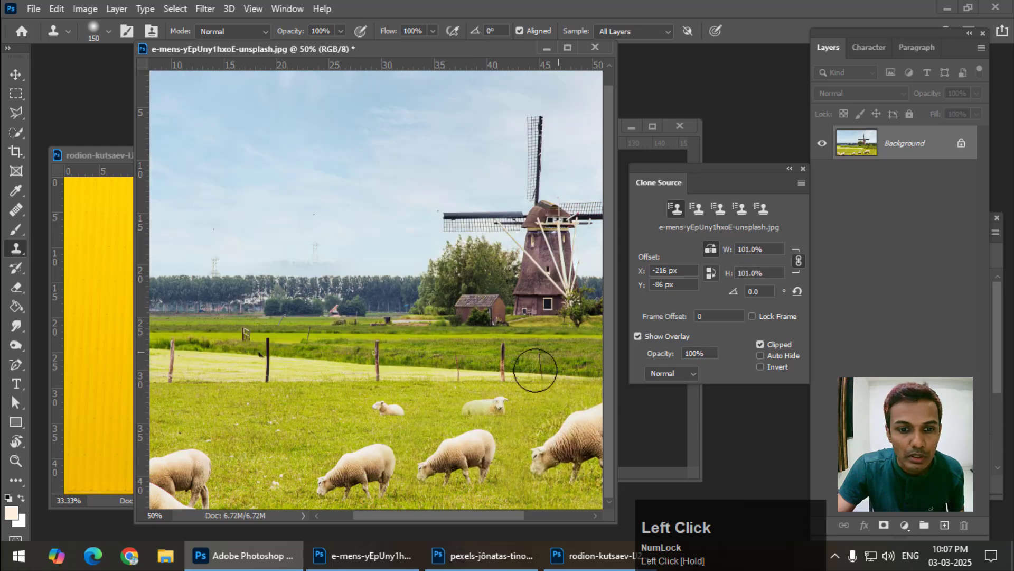
left_click(365, 468, "alt")
mouse_move(265, 434)
left_mouse_down()
mouse_move(254, 437)
mouse_move(252, 426)
mouse_move(317, 447)
mouse_move(290, 442)
mouse_move(306, 443)
mouse_move(282, 451)
left_mouse_up()
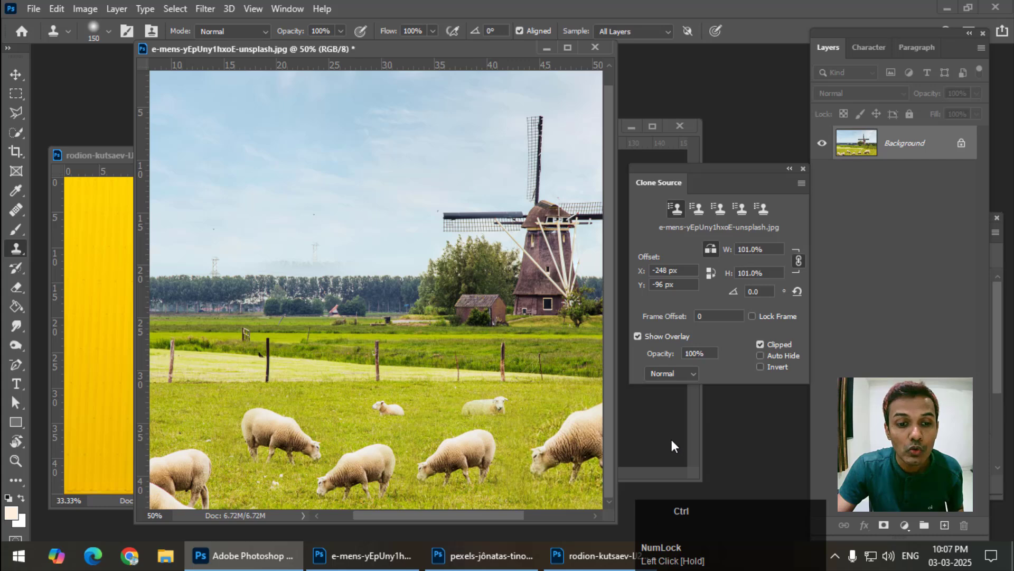
key("ctrl+z")
key("ctrl+z")
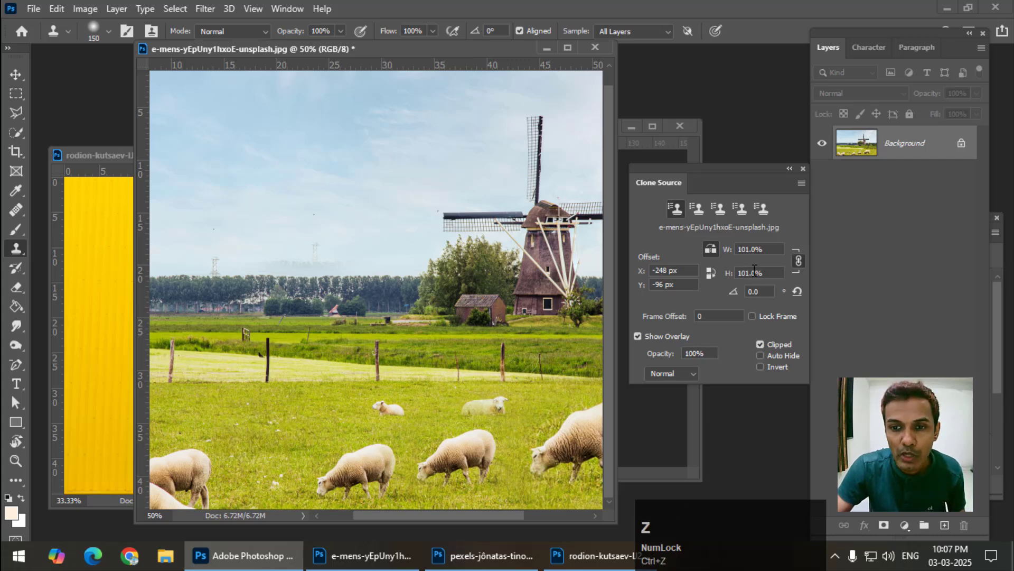
Step: Try cloning the left grazing sheep with a vertical flip instead of the horizontal one, and undo it
left_click(717, 247)
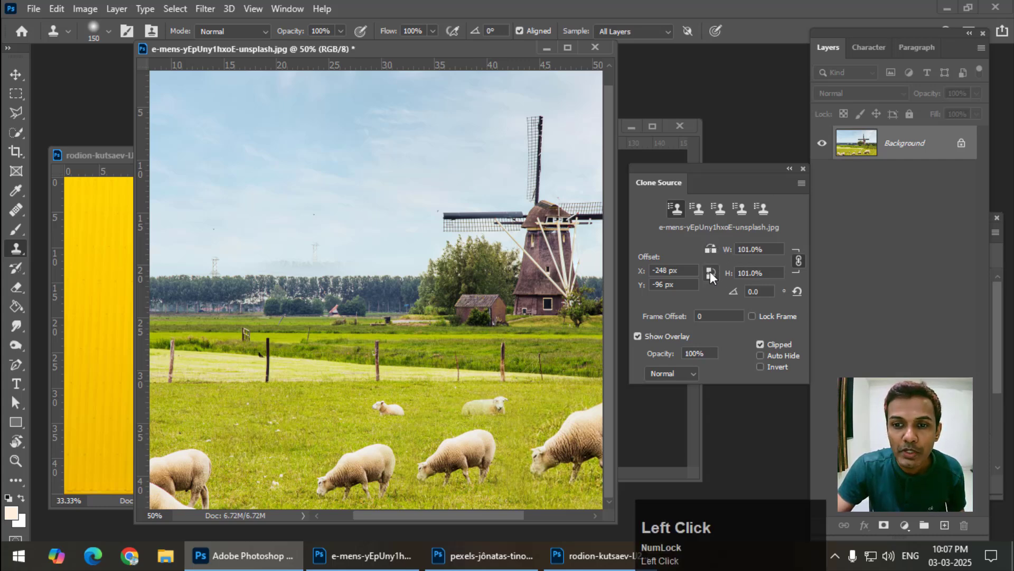
left_click(351, 465, "alt")
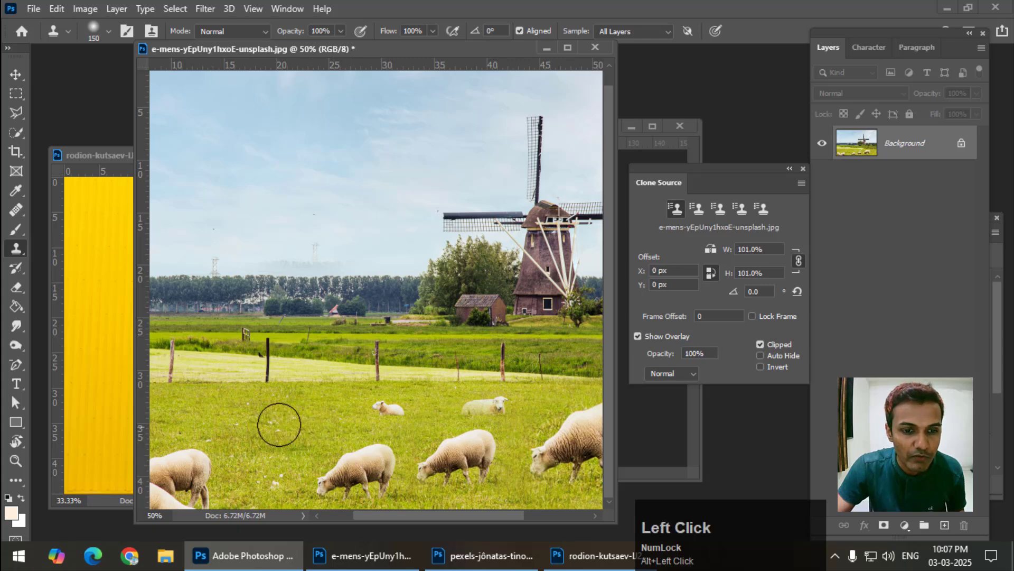
mouse_move(276, 424)
left_mouse_down()
mouse_move(246, 407)
mouse_move(284, 406)
mouse_move(319, 424)
mouse_move(306, 434)
mouse_move(257, 412)
mouse_move(263, 392)
left_mouse_up()
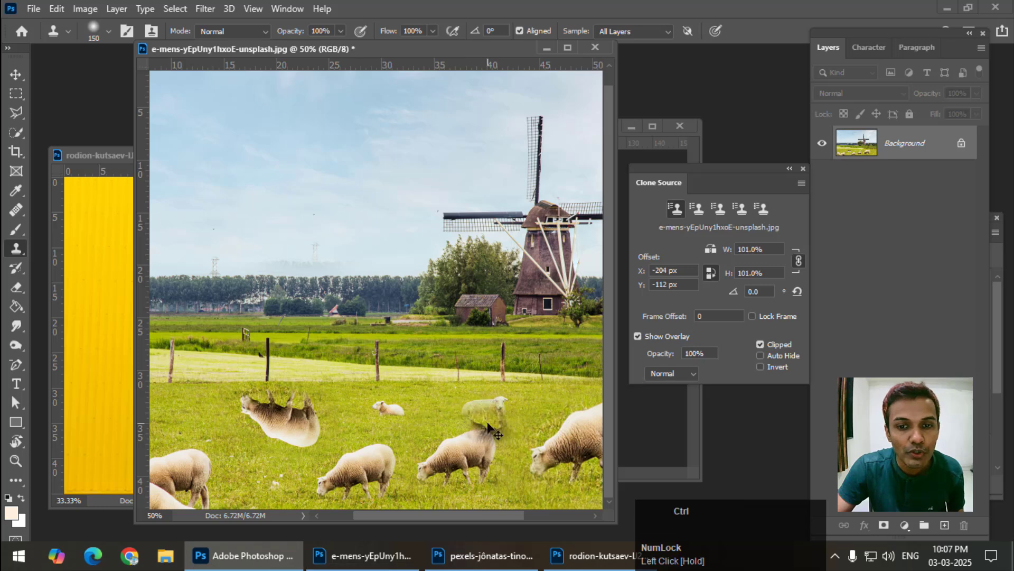
key("ctrl+z")
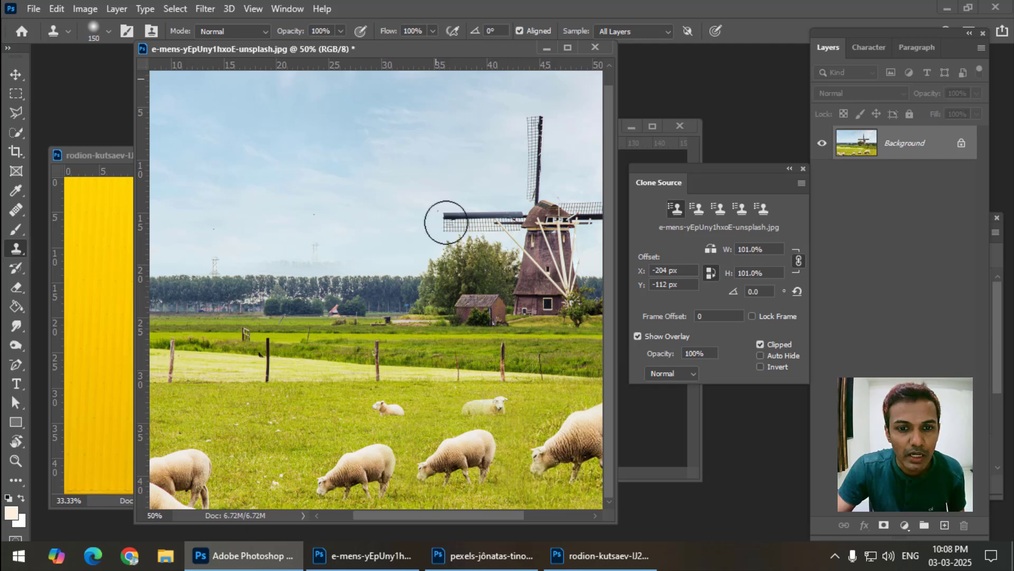
Step: Try cloning the windmill at 38% opacity onto the area below it, undo it, and restore the opacity to 100%
left_click_drag(418, 324, 332, 324)
key("alt")
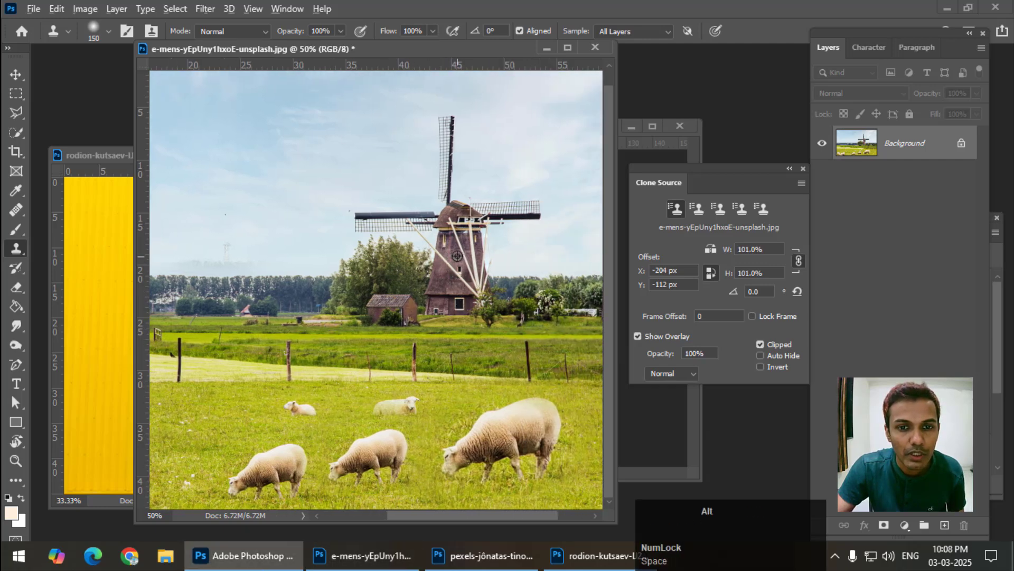
left_click(458, 255, "alt")
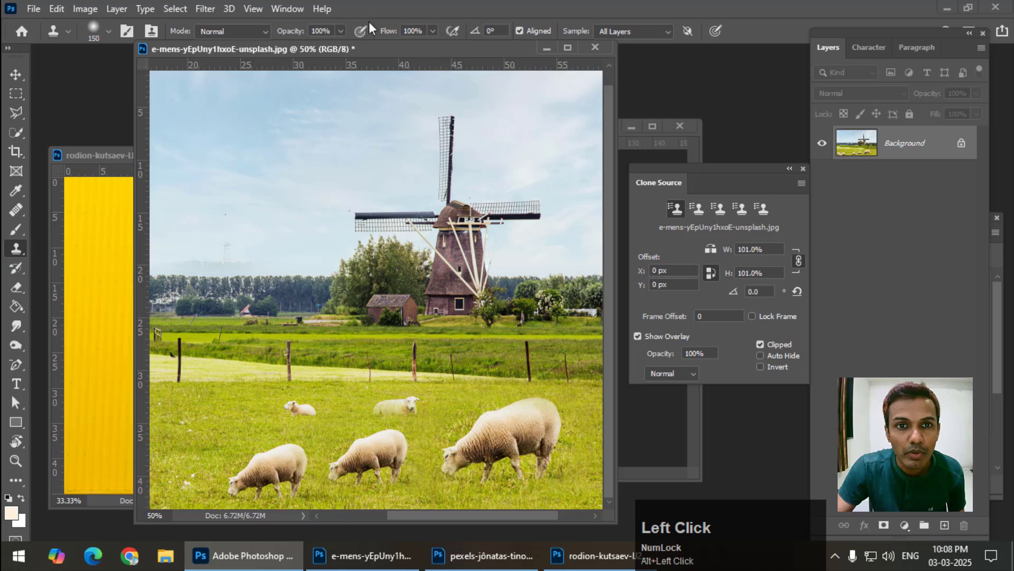
left_click_drag(299, 34, 262, 45)
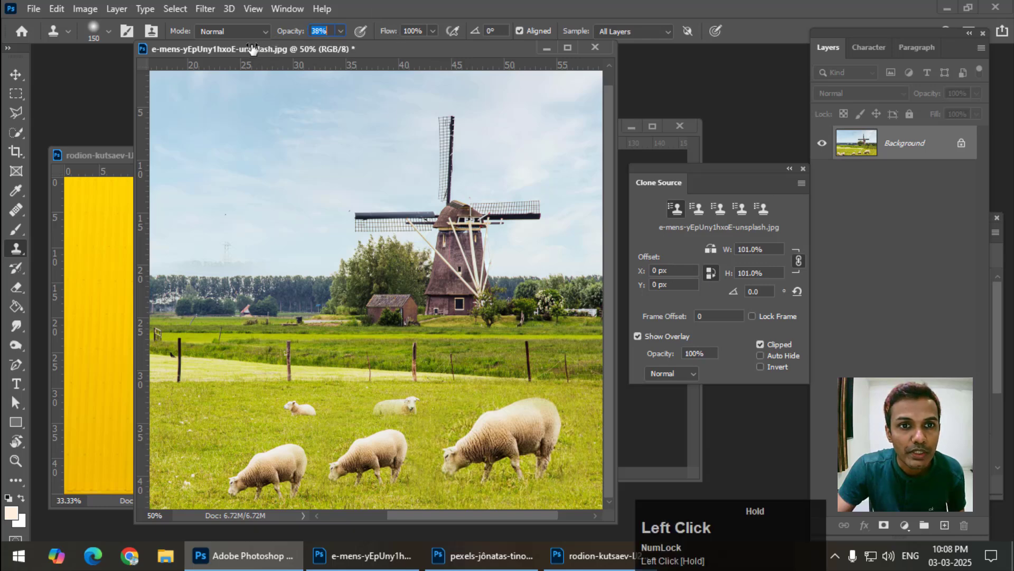
mouse_move(460, 380)
left_mouse_down()
mouse_move(459, 339)
mouse_move(435, 338)
mouse_move(481, 330)
mouse_move(485, 359)
mouse_move(462, 369)
mouse_move(438, 366)
mouse_move(418, 338)
mouse_move(480, 330)
mouse_move(483, 352)
mouse_move(449, 382)
mouse_move(454, 366)
mouse_move(483, 344)
left_mouse_up()
key("ctrl+z")
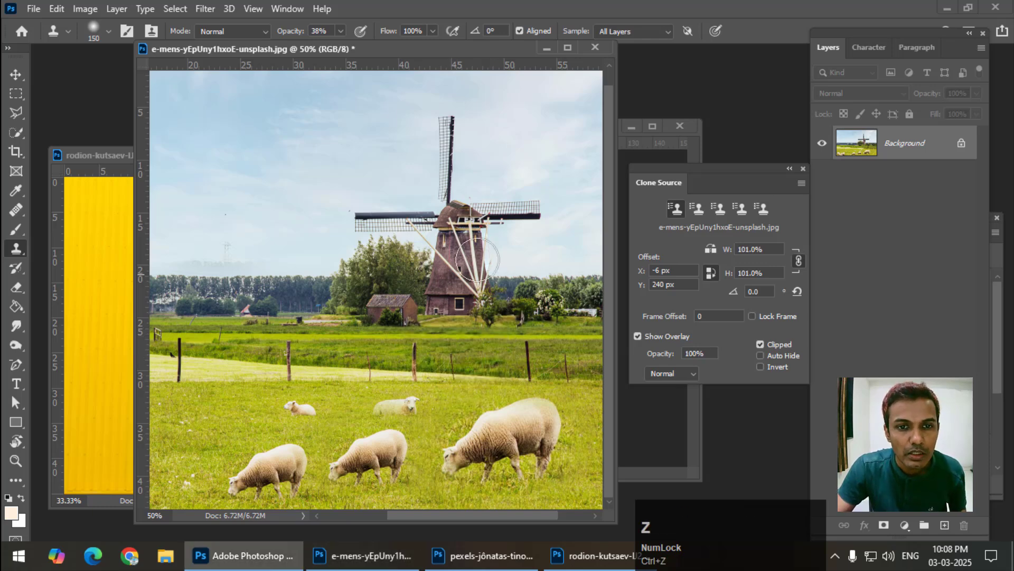
left_click_drag(288, 38, 767, 265)
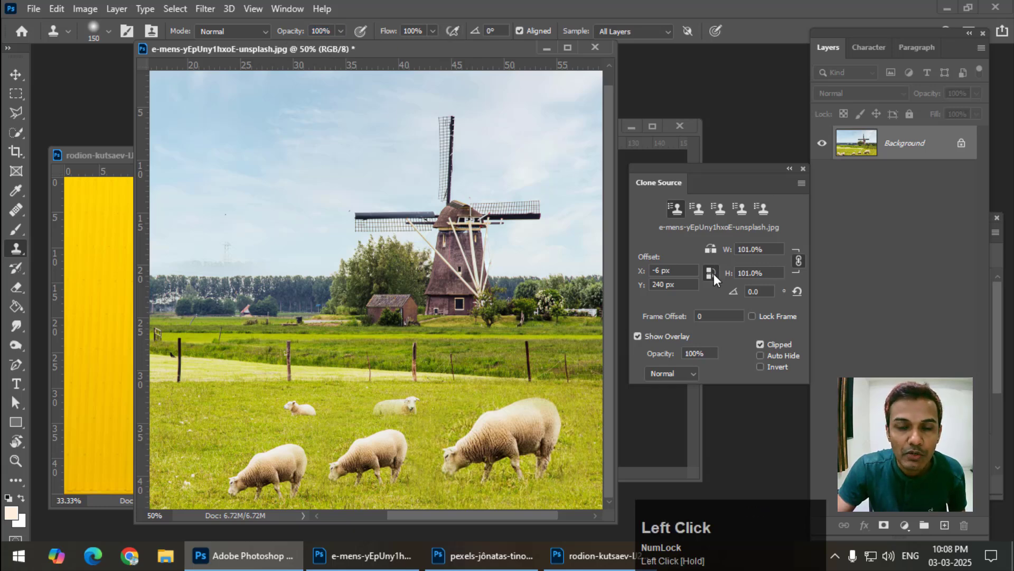
Step: Switch to the desert car image, move its window and the Clone Source settings apart, and fit the view at 12.5% zoom
left_click(626, 152)
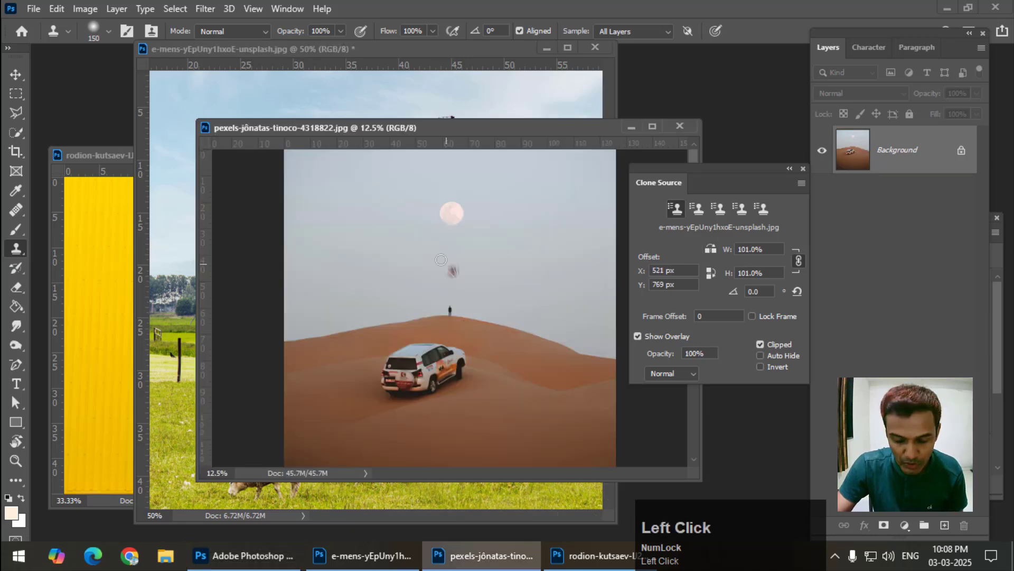
left_click_drag(310, 117, 266, 88)
left_click_drag(750, 167, 847, 183)
left_click_drag(655, 448, 667, 483)
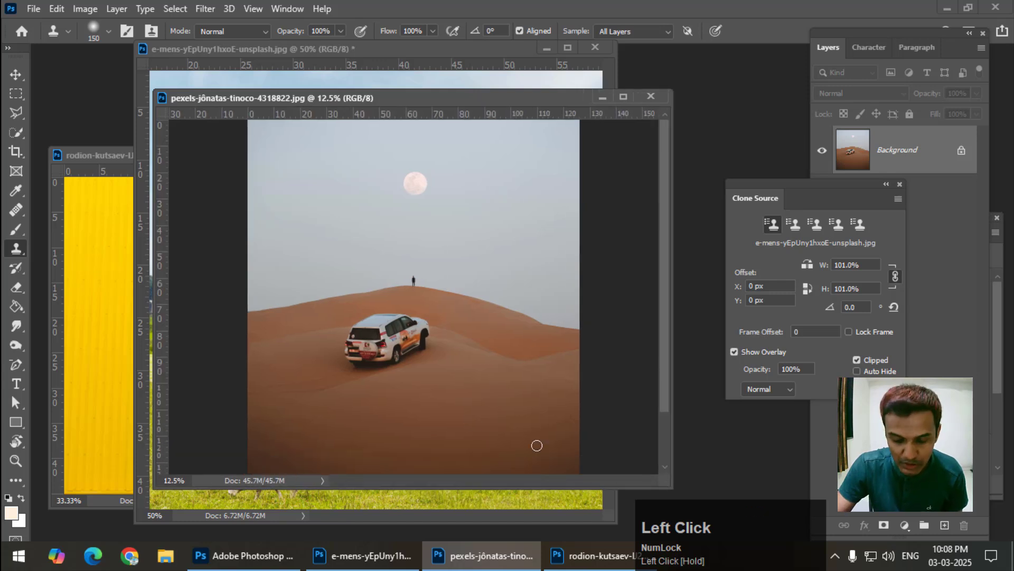
scroll(372, 334, "down", 2)
key("ctrl+minus")
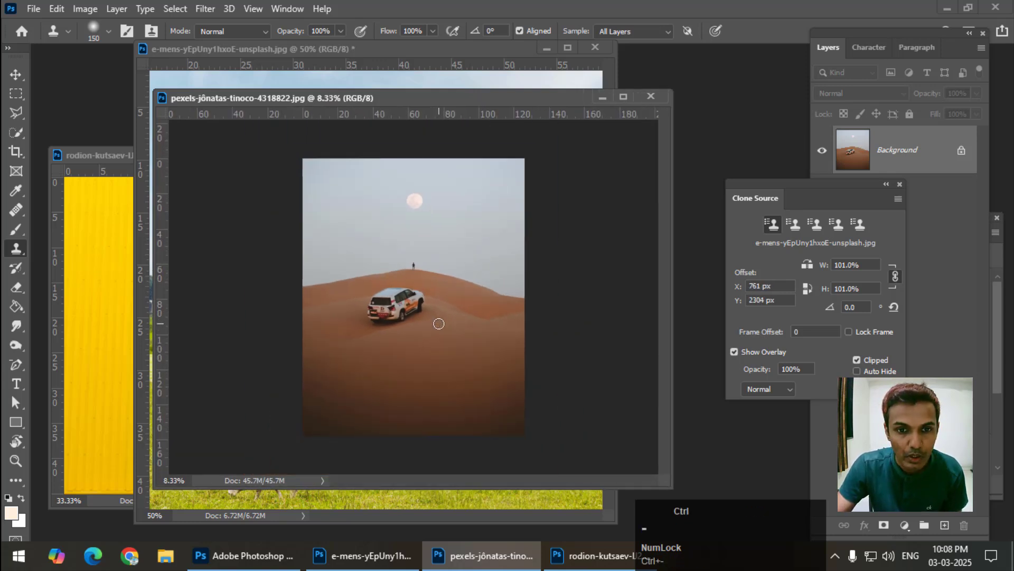
key("ctrl+equal")
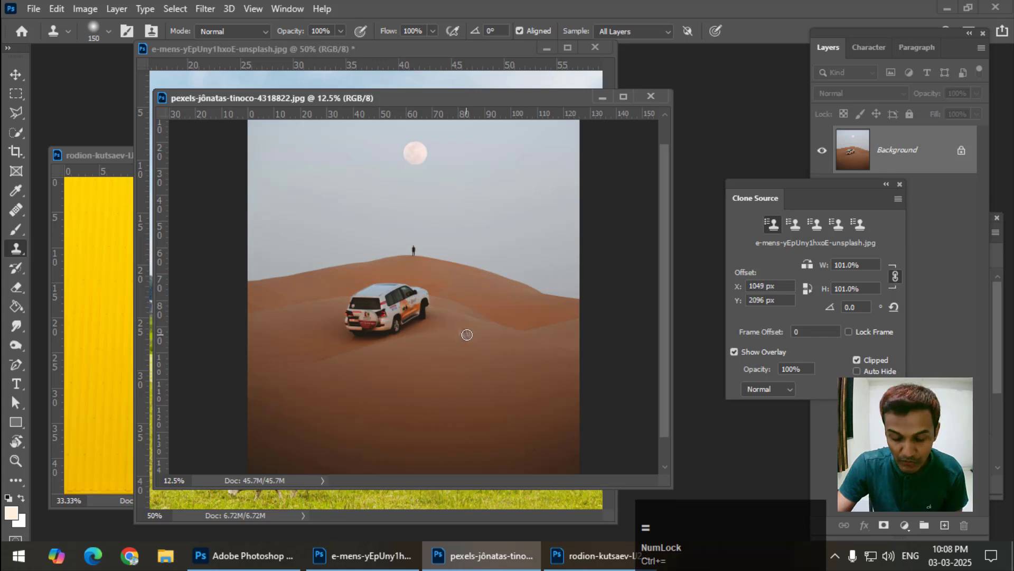
Step: Reposition and enlarge the desert image window, and sample the white car as the clone source with a 400 px brush
scroll(463, 336, "down", 1)
left_click(400, 100)
left_click_drag(400, 100, 386, 83)
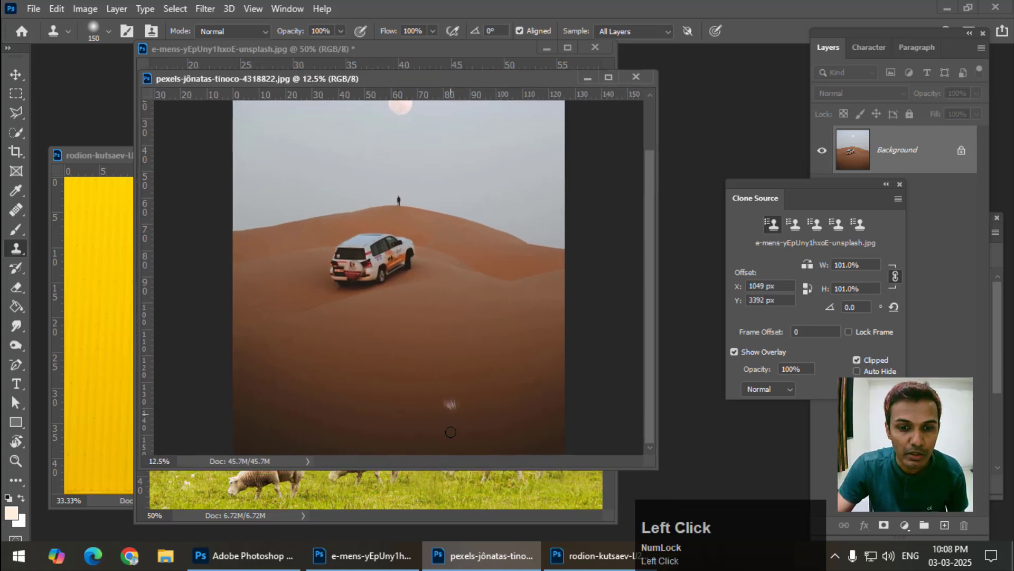
left_click_drag(443, 469, 444, 494)
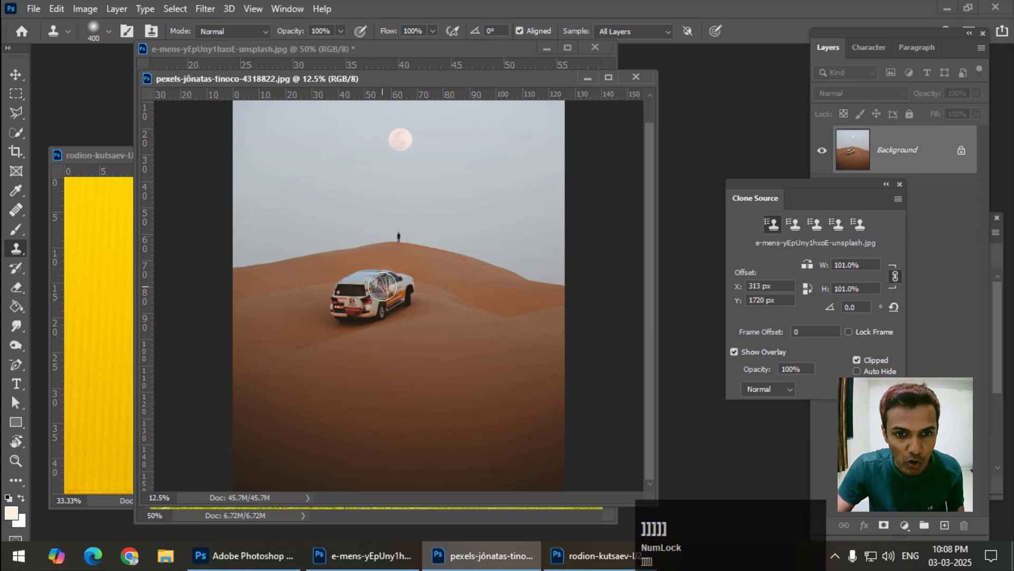
left_click(376, 289, "alt")
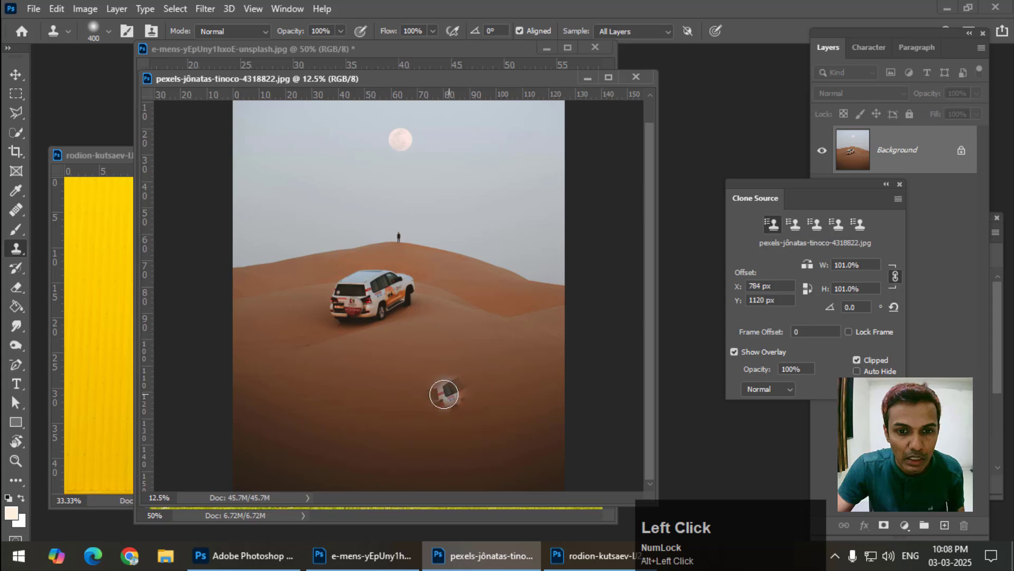
Step: Try cloning the car at 122% scale onto the sand below it with a 300 px Clone Stamp, and undo it
left_click_drag(825, 270, 843, 269)
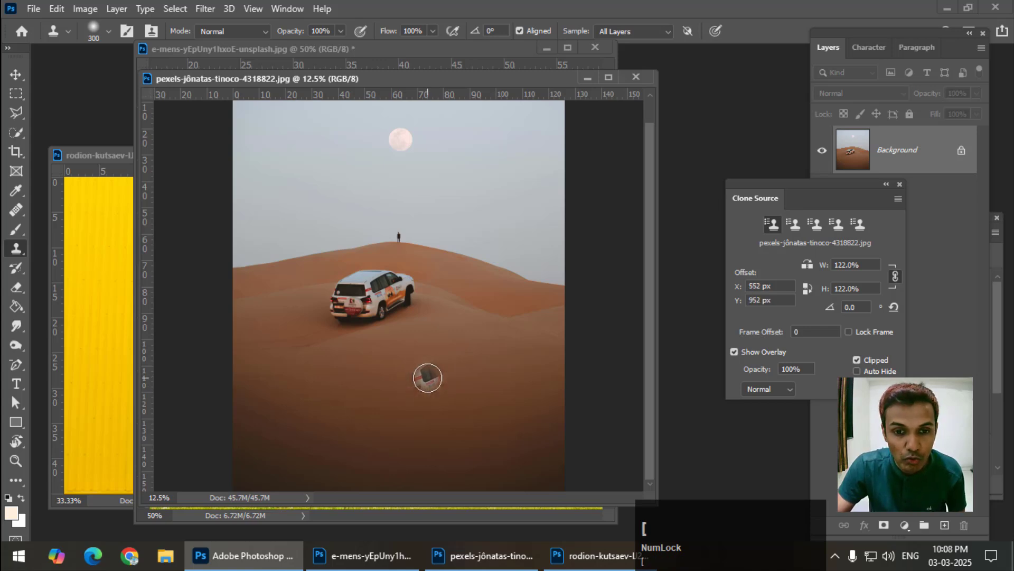
key("bracketleft")
mouse_move(403, 386)
left_mouse_down()
mouse_move(413, 364)
mouse_move(376, 370)
mouse_move(415, 375)
mouse_move(383, 410)
mouse_move(440, 399)
mouse_move(468, 341)
left_mouse_up()
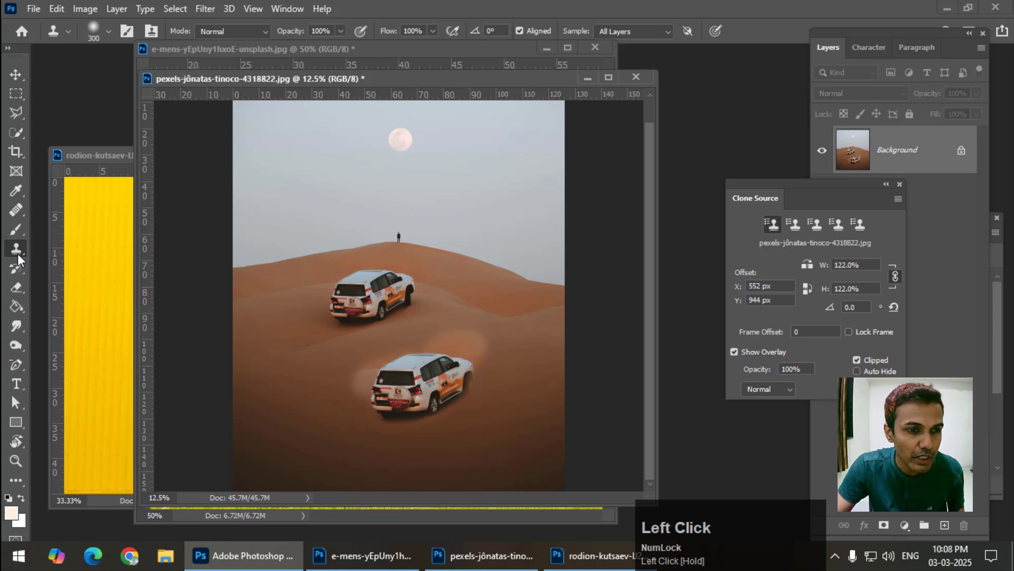
key("ctrl+z")
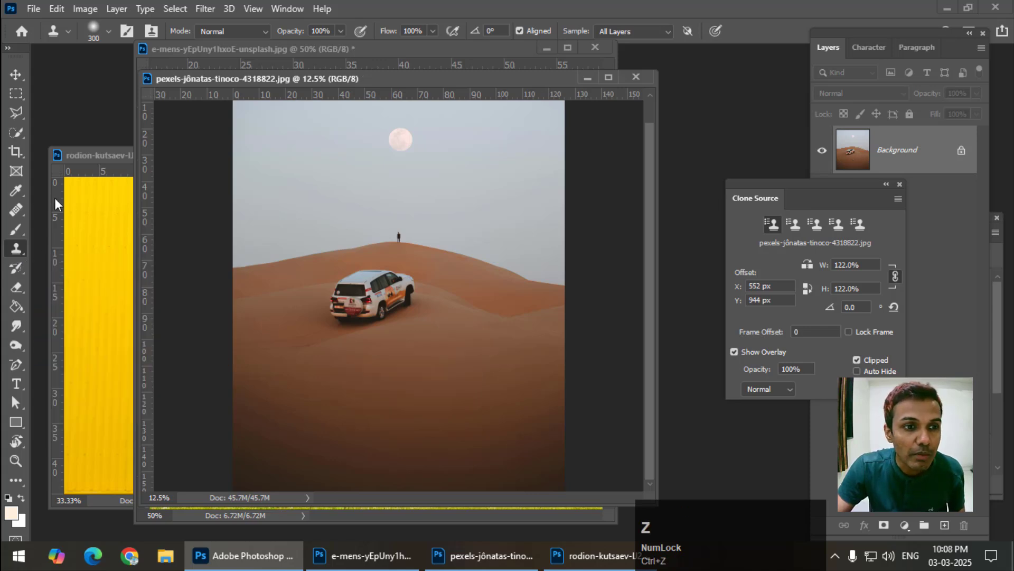
Step: Switch to the Healing Brush and set the clone source to 128% scale and 5.0° rotation
right_click(16, 210)
left_click(69, 223)
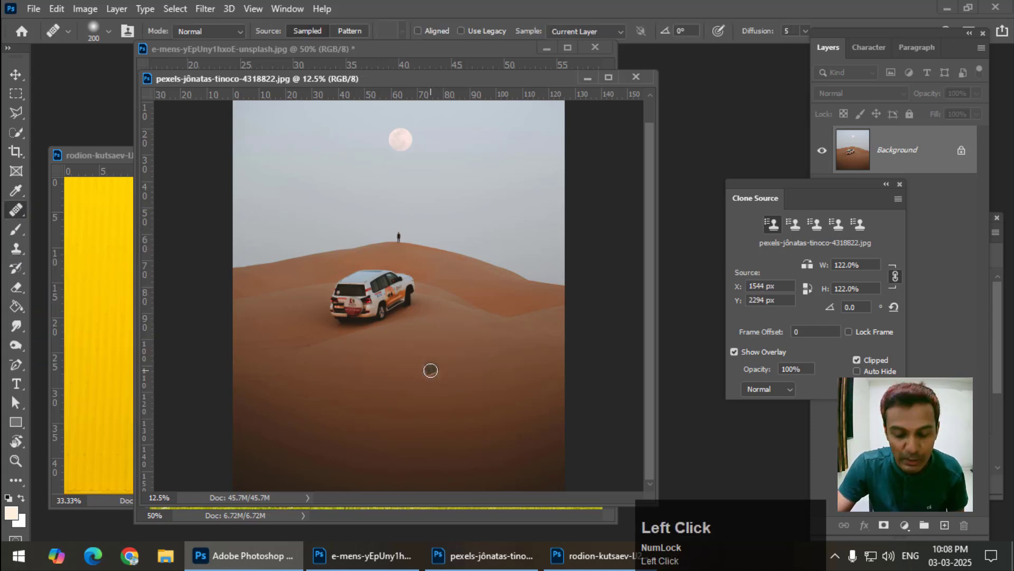
key("bracketright")
key("bracketright")
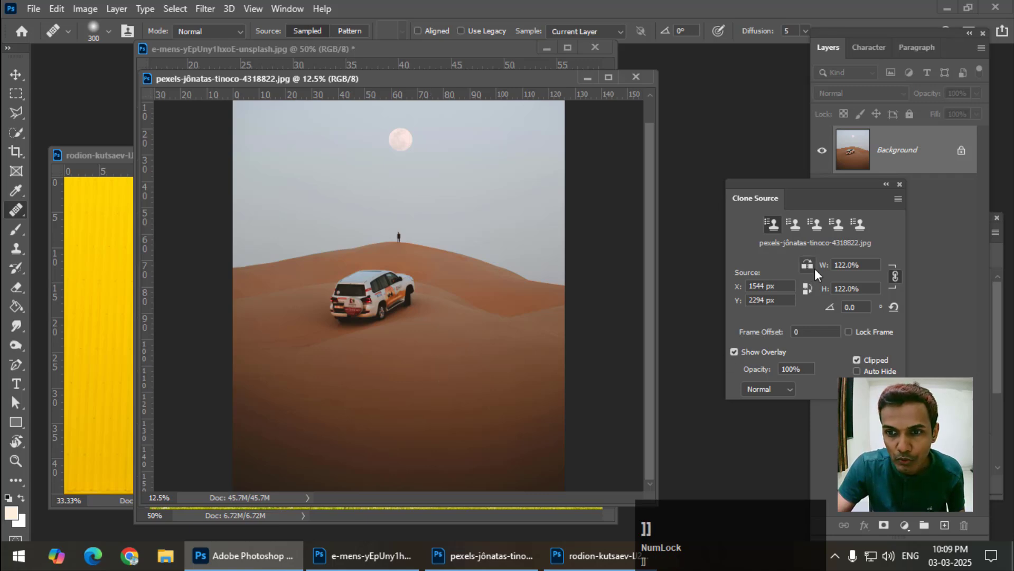
left_click_drag(820, 271, 824, 270)
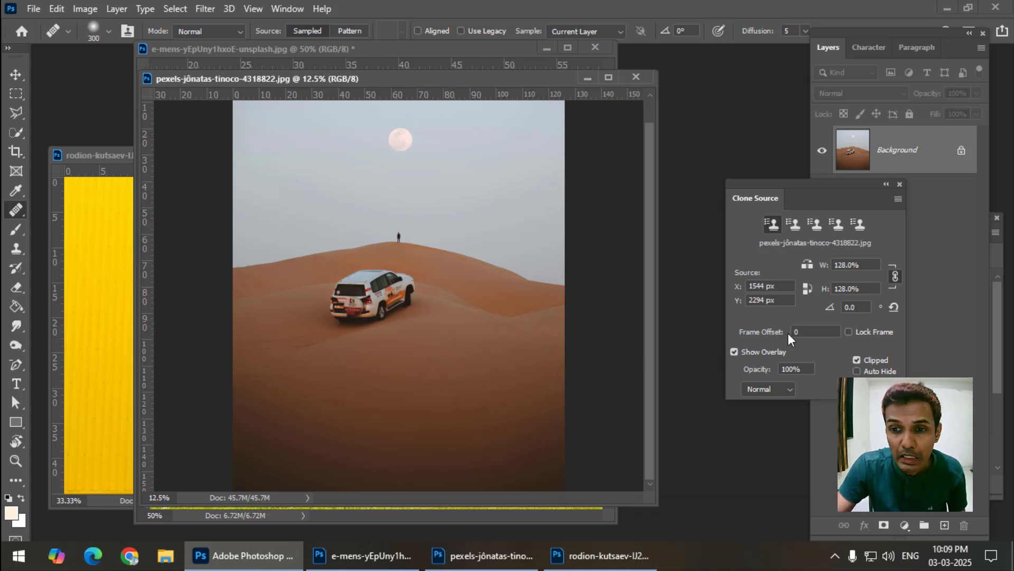
mouse_move(831, 314)
left_mouse_down()
mouse_move(787, 321)
mouse_move(869, 324)
left_mouse_up()
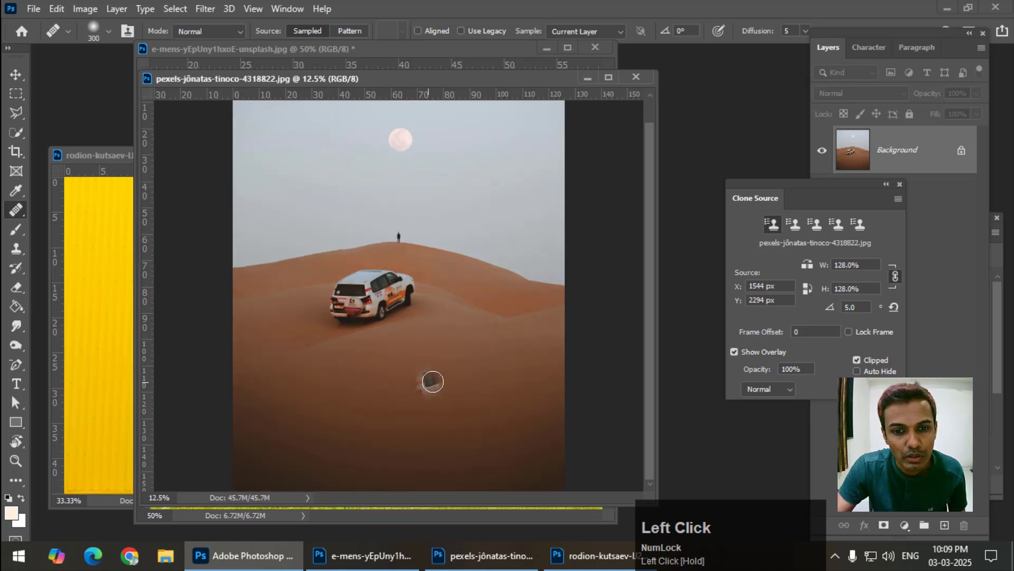
Step: Paint an enlarged copy of the whole car onto the sand below the original with the Healing Brush at 200 px
key("bracketleft")
key("bracketleft")
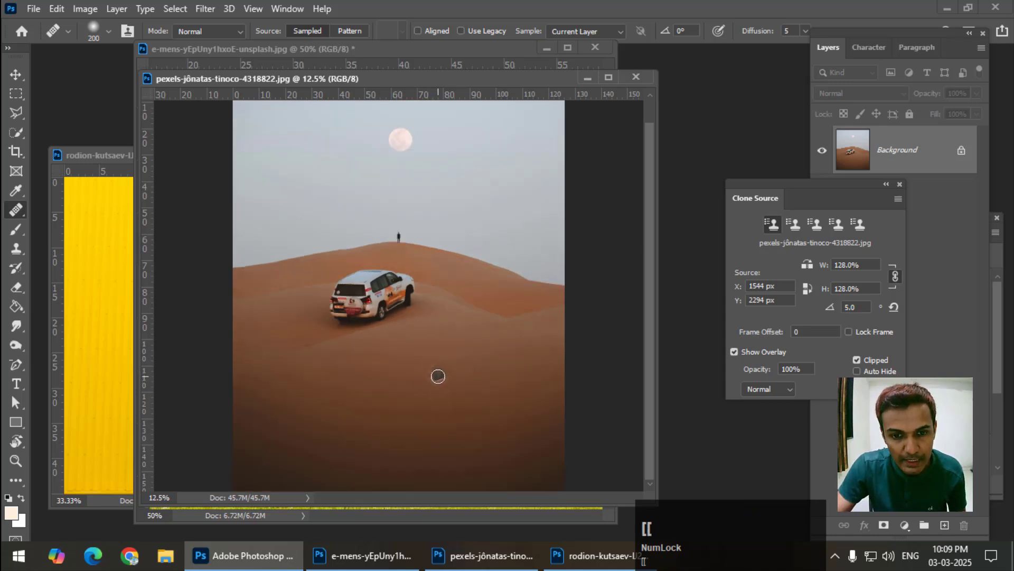
mouse_move(438, 376)
left_mouse_down()
mouse_move(411, 371)
mouse_move(424, 382)
mouse_move(438, 369)
mouse_move(392, 383)
mouse_move(401, 370)
mouse_move(391, 383)
mouse_move(398, 394)
mouse_move(396, 375)
mouse_move(384, 386)
mouse_move(407, 388)
mouse_move(405, 374)
mouse_move(390, 387)
mouse_move(400, 399)
mouse_move(420, 392)
mouse_move(418, 383)
mouse_move(409, 403)
left_mouse_up()
mouse_move(397, 366)
left_mouse_down()
mouse_move(439, 370)
mouse_move(414, 361)
mouse_move(445, 358)
mouse_move(461, 366)
mouse_move(404, 361)
mouse_move(402, 404)
mouse_move(429, 390)
mouse_move(442, 403)
mouse_move(457, 383)
mouse_move(445, 381)
mouse_move(442, 399)
mouse_move(467, 392)
mouse_move(477, 373)
mouse_move(481, 394)
mouse_move(471, 369)
mouse_move(481, 371)
mouse_move(474, 397)
mouse_move(463, 399)
mouse_move(463, 381)
mouse_move(474, 365)
mouse_move(485, 369)
mouse_move(466, 392)
mouse_move(410, 407)
left_mouse_up()
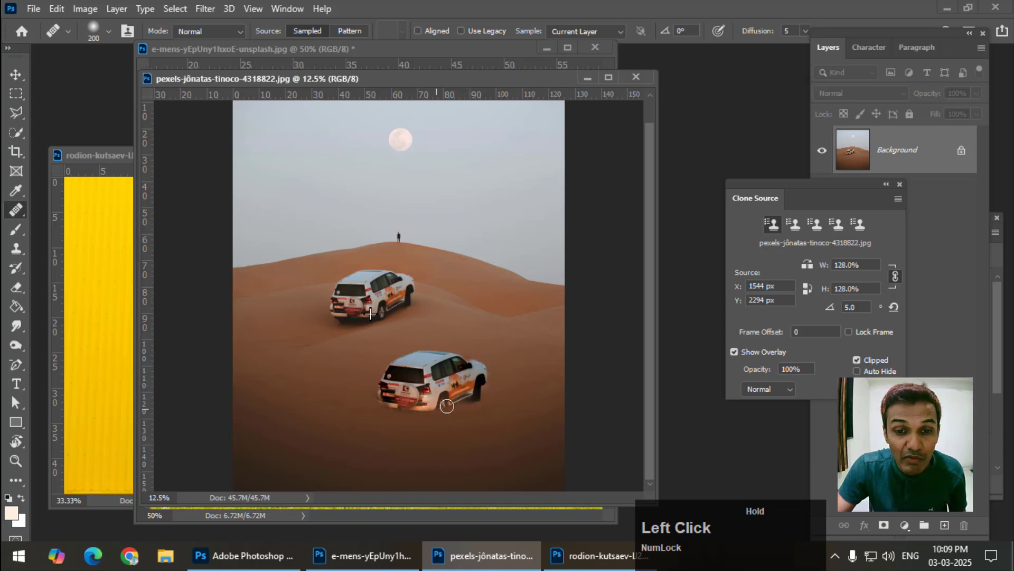
left_click_drag(470, 397, 401, 411)
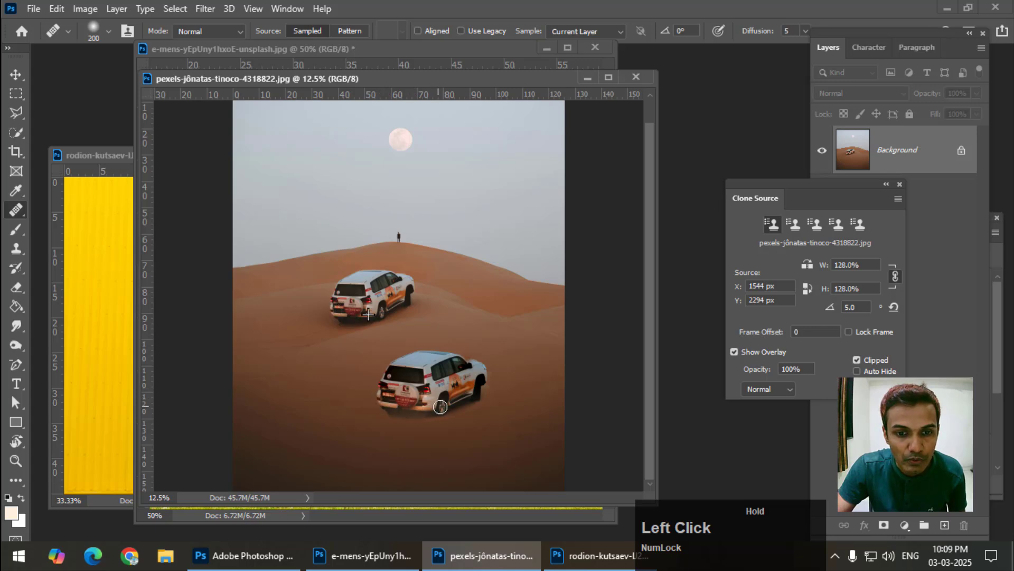
left_click_drag(403, 403, 403, 415)
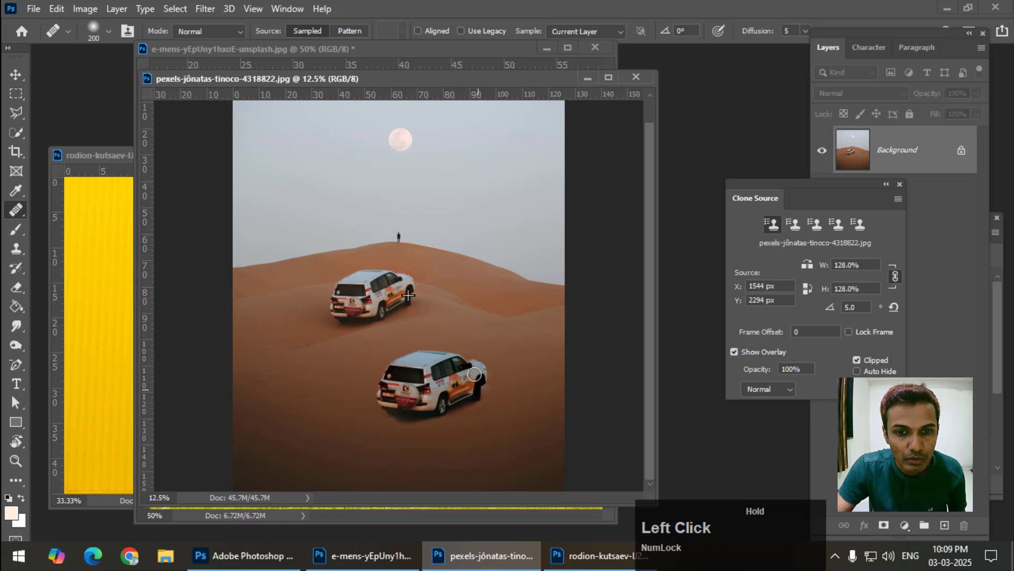
mouse_move(448, 362)
left_mouse_down()
mouse_move(406, 377)
mouse_move(388, 407)
mouse_move(402, 414)
mouse_move(420, 388)
left_mouse_up()
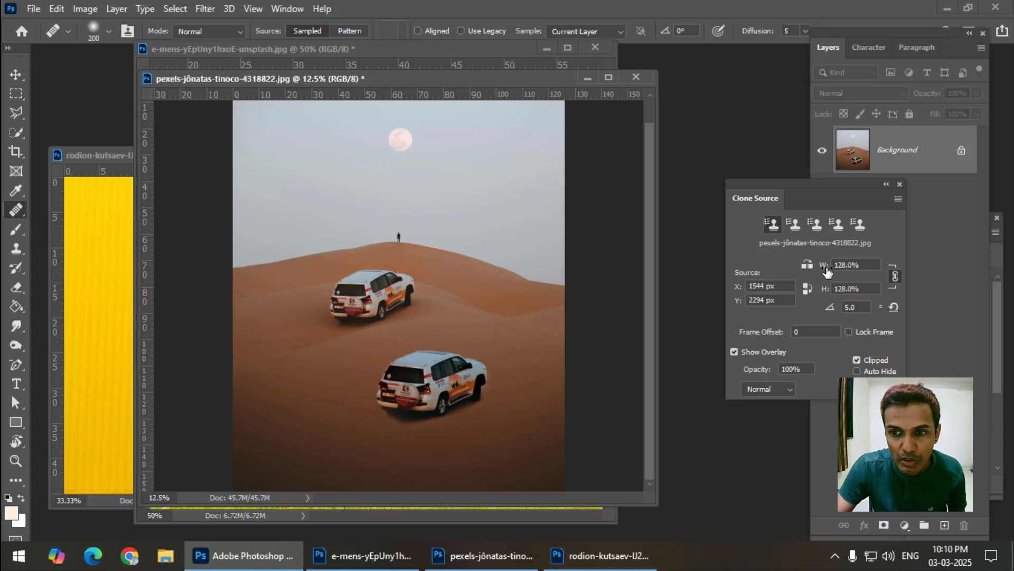
Step: Set the clone source to 61% scale and -6.9° rotation, and reduce the brush to 125 px
left_click_drag(828, 271, 784, 280)
mouse_move(832, 309)
left_mouse_down()
mouse_move(744, 326)
mouse_move(752, 315)
left_mouse_up()
left_click_drag(828, 267, 812, 270)
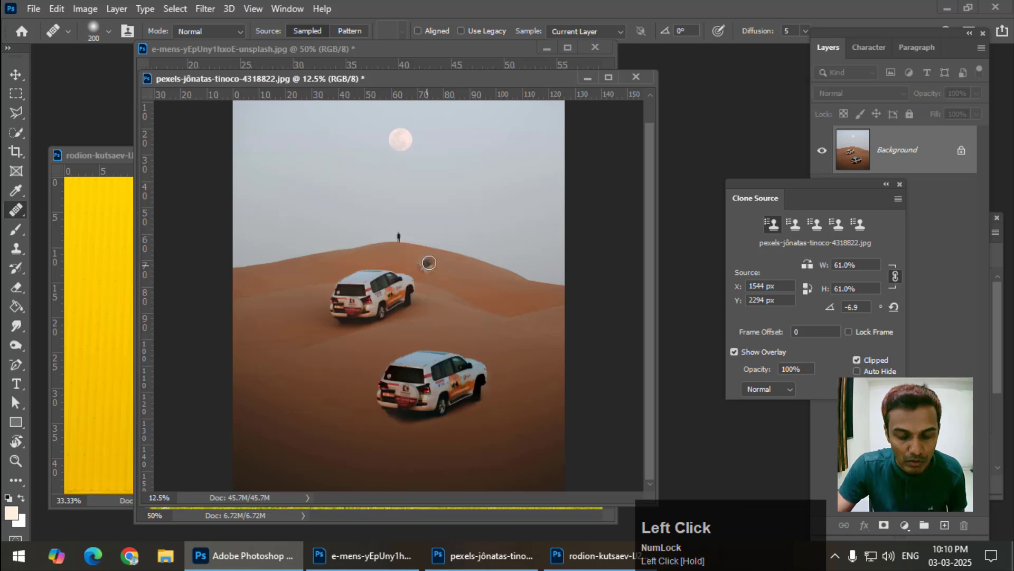
key("bracketleft")
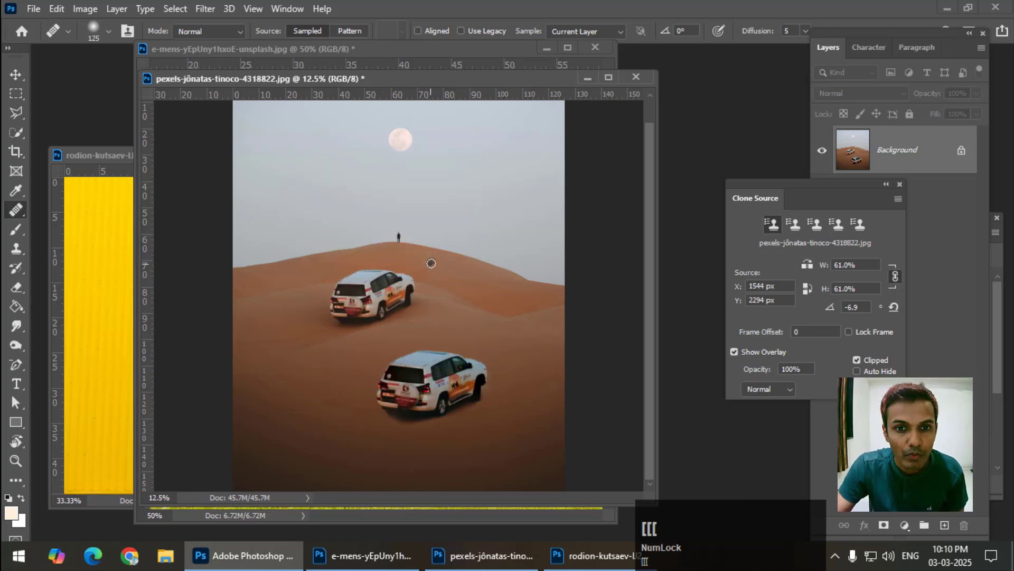
Step: Try painting the 61% car copy onto the dune behind the original car, and undo it
left_click_drag(431, 263, 430, 264)
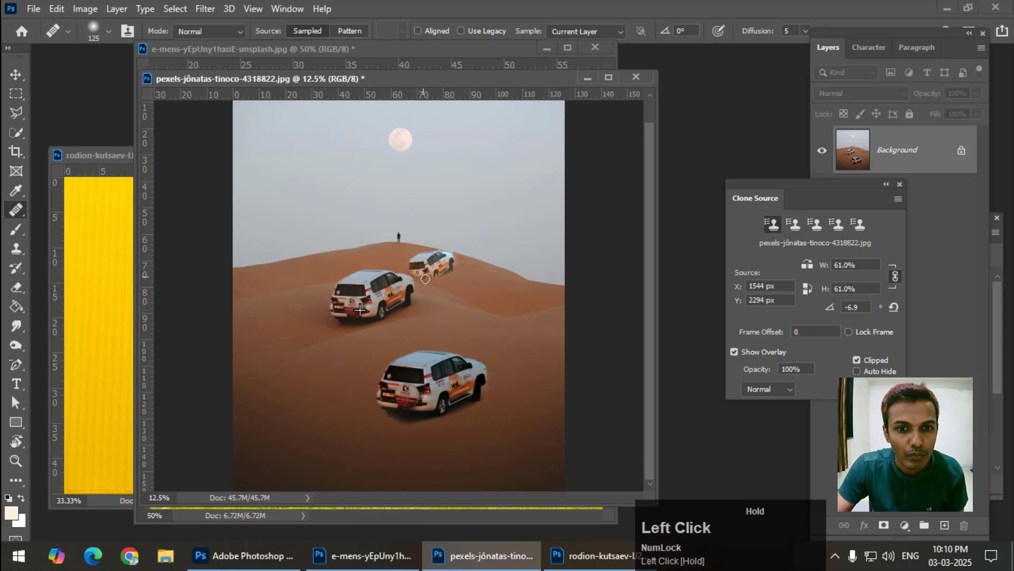
left_click_drag(425, 279, 427, 281)
key("ctrl+z")
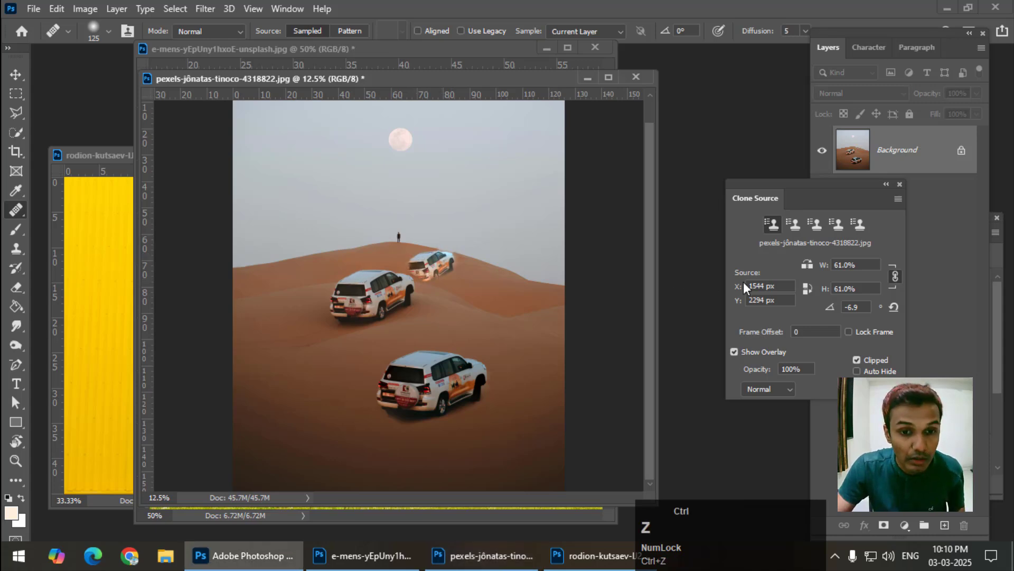
Step: Scale the clone source to 38% and paint a small distant car on the dune to the right behind the original
left_click_drag(816, 269, 808, 269)
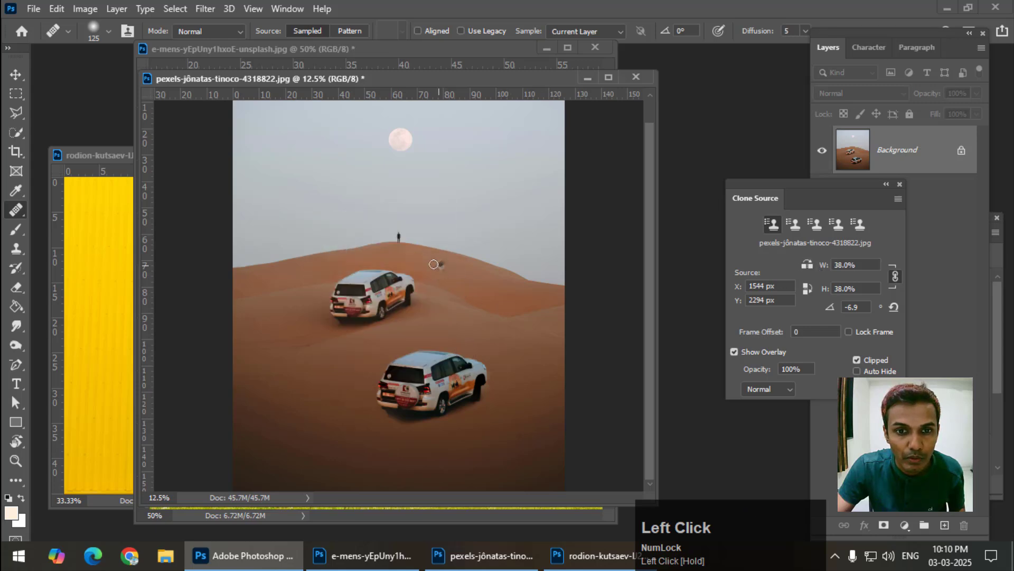
left_click_drag(432, 263, 438, 267)
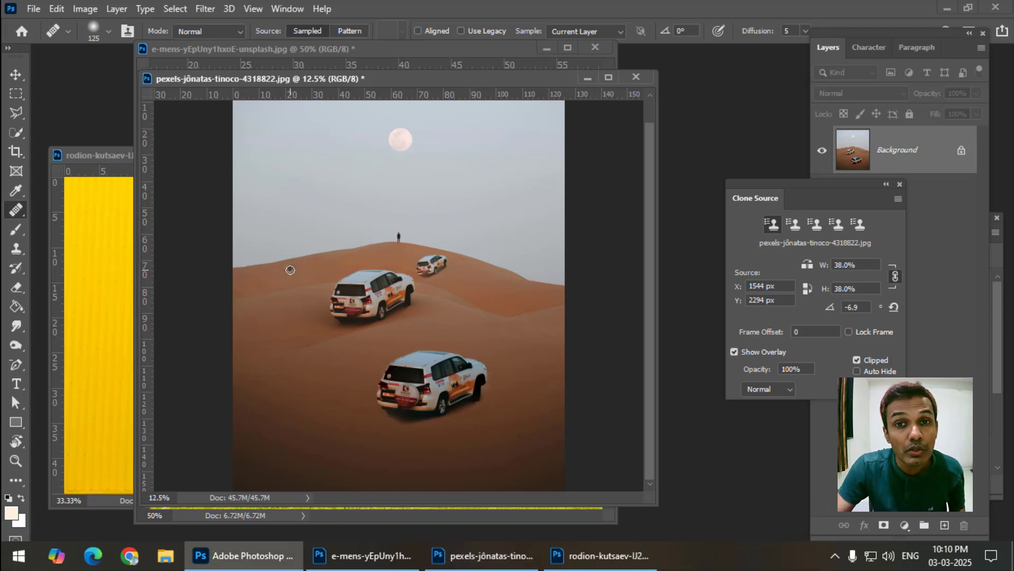
Step: Flip the clone source horizontally and paint a small mirrored car on the dune's left slope, undoing the first attempt
left_click(806, 264)
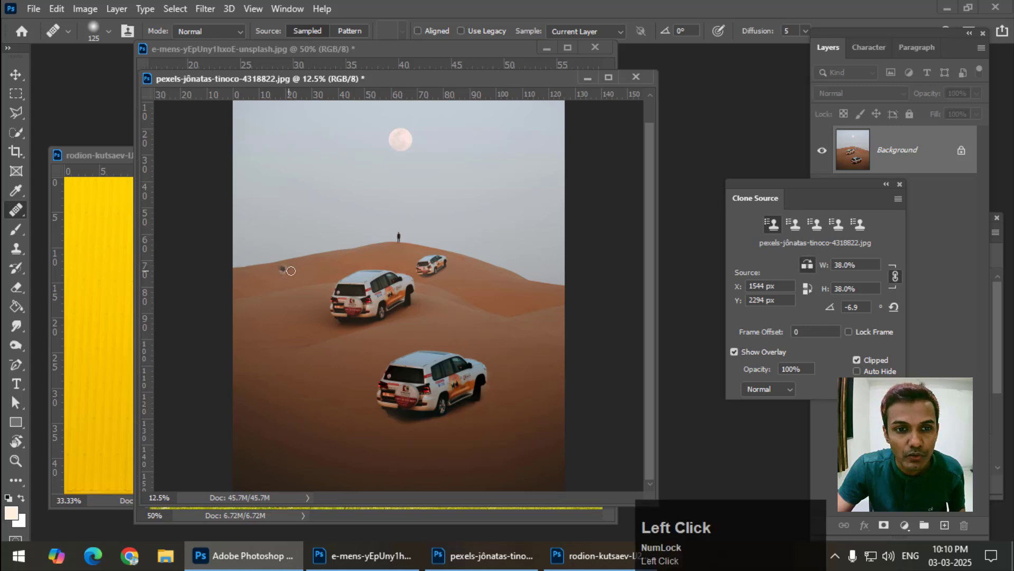
left_click_drag(303, 270, 289, 263)
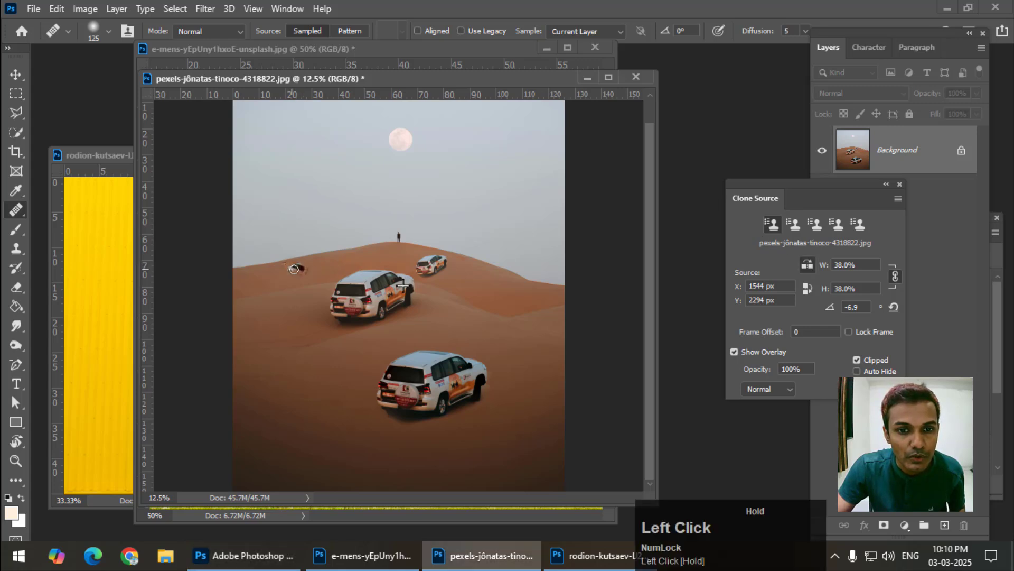
key("ctrl+z")
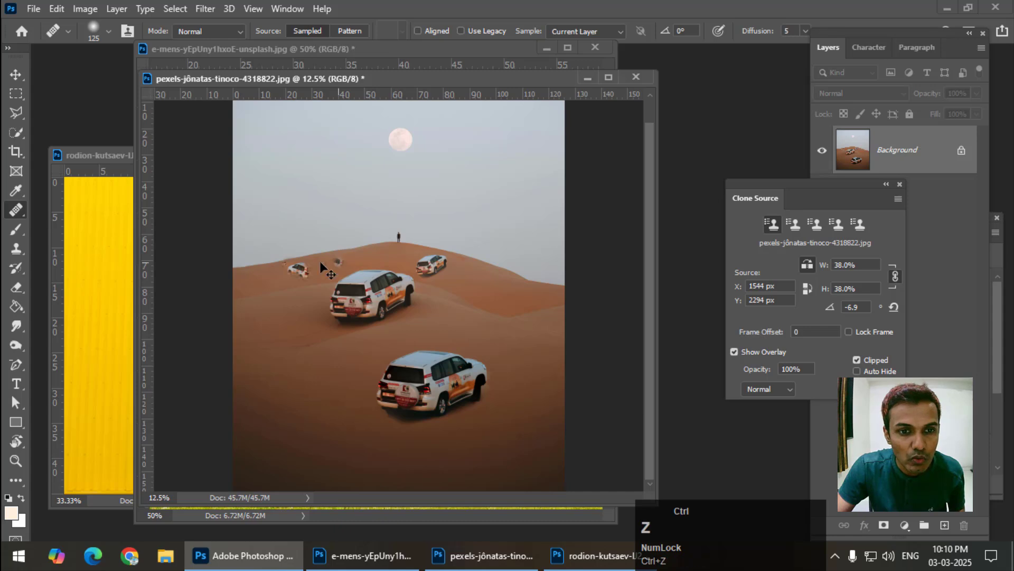
left_click_drag(302, 272, 298, 270)
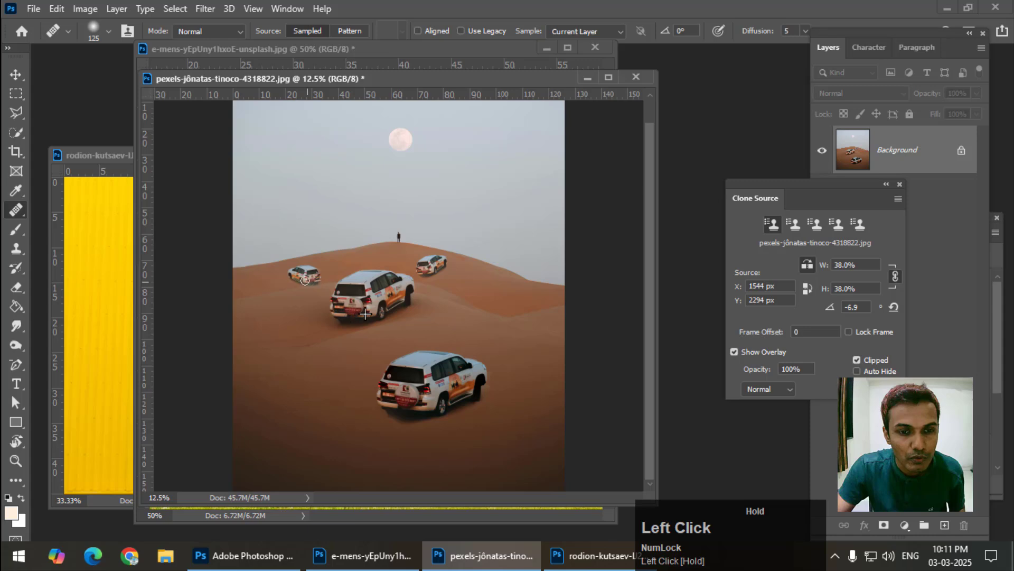
left_click_drag(304, 280, 305, 280)
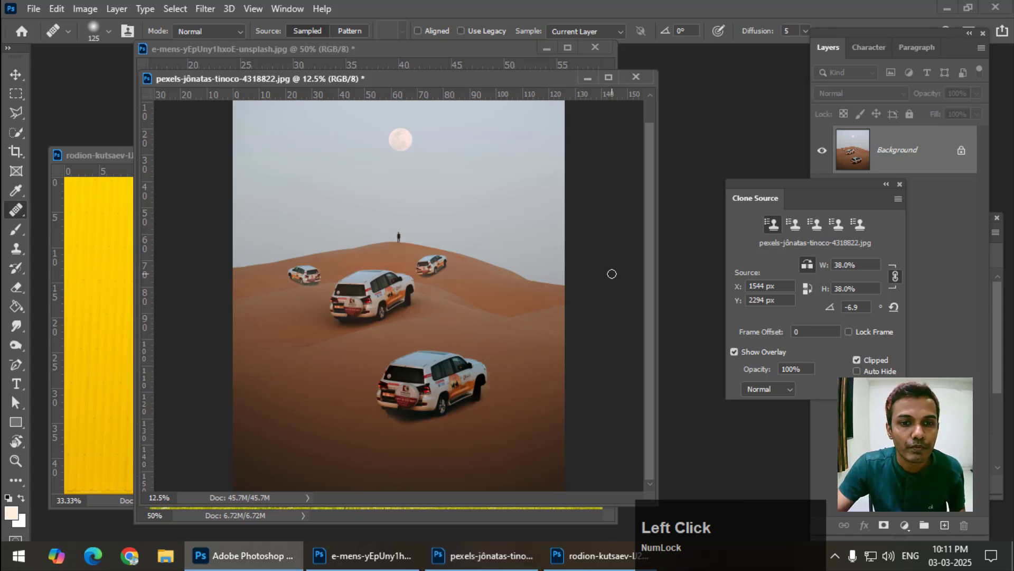
Step: Switch to the yellow wall image, reposition its window, and enlarge the healing brush to 200 px
left_click(118, 163)
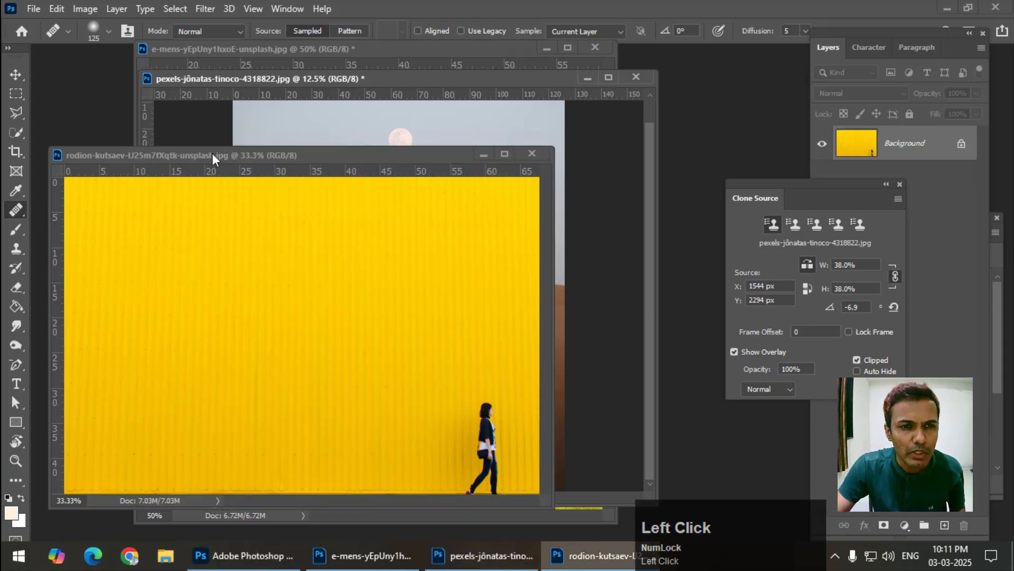
left_click_drag(234, 158, 242, 146)
left_click_drag(508, 382, 504, 384)
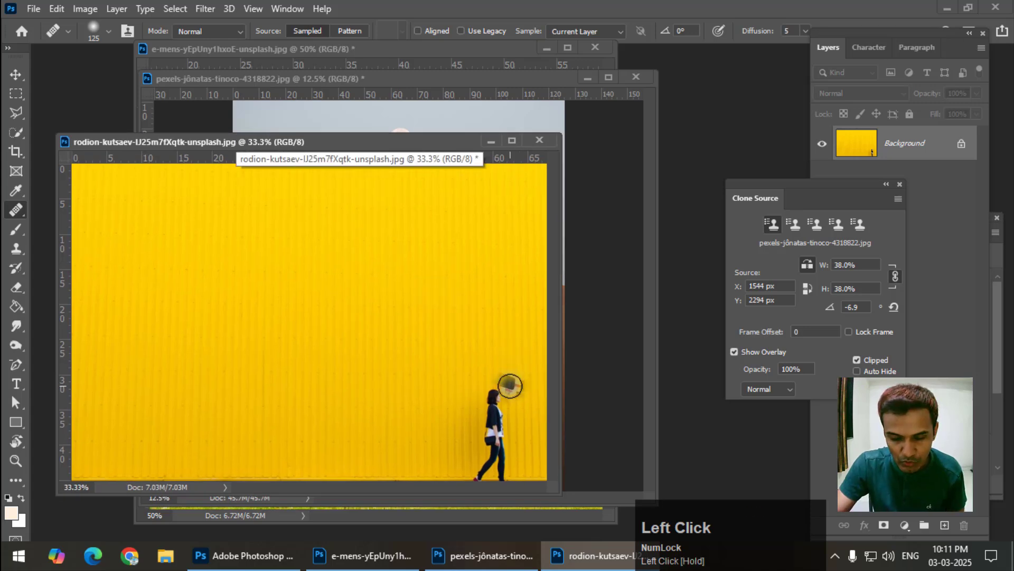
key("bracketright")
key("bracketright")
key("bracketright")
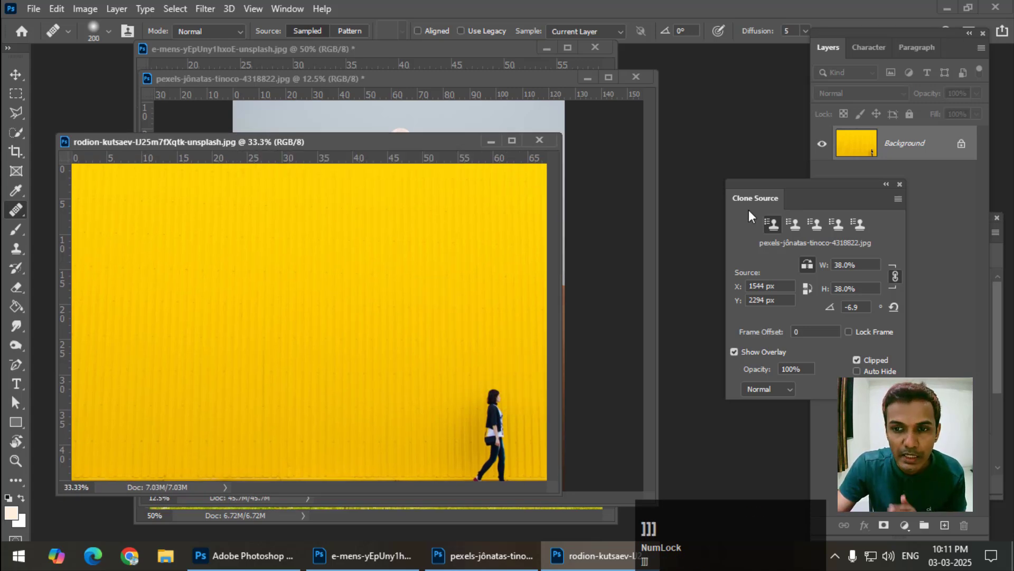
Step: Compare the scale and rotation stored in the first, second and fourth clone sources, returning to the first
left_click(794, 225)
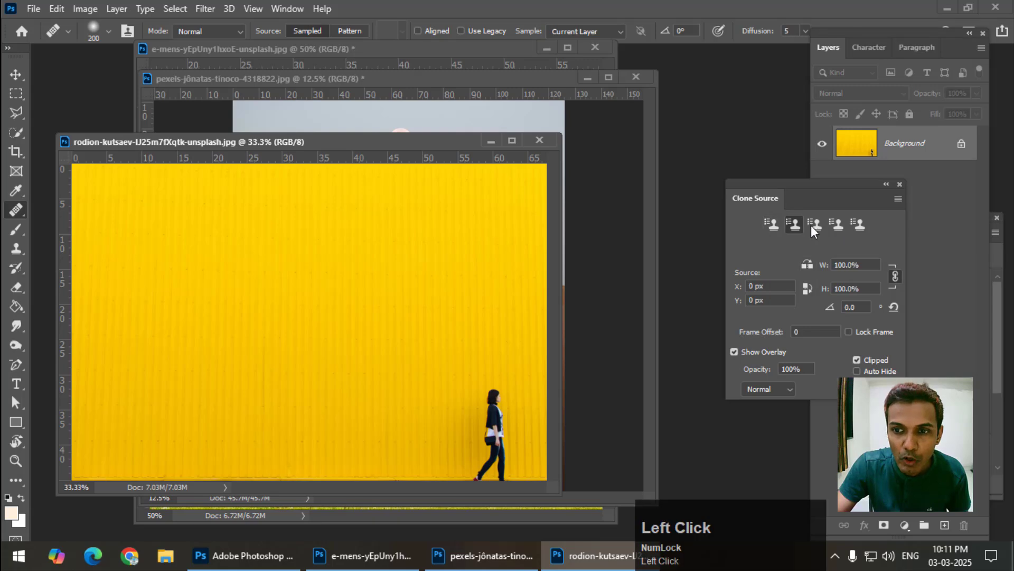
left_click(772, 227)
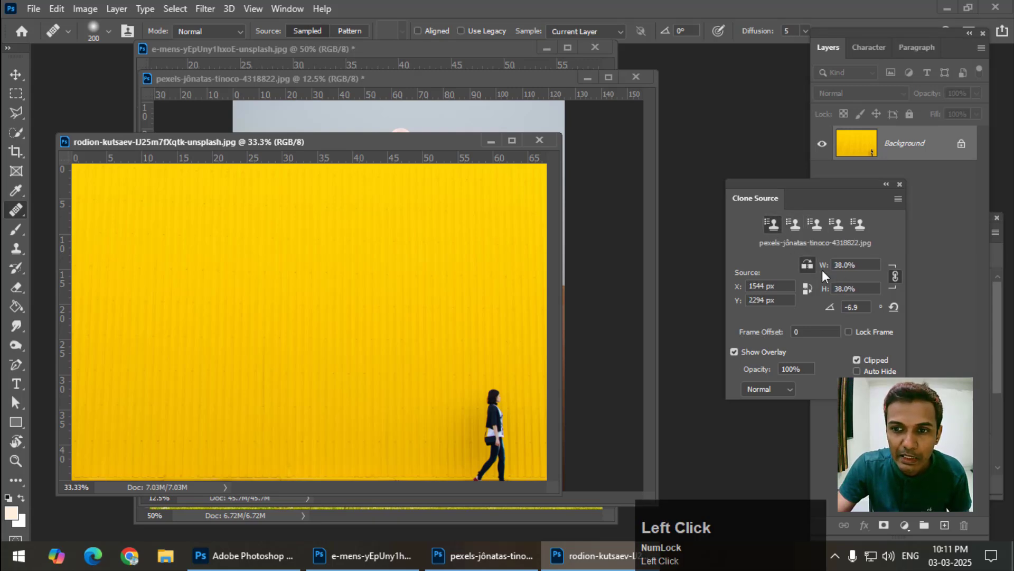
left_click(795, 225)
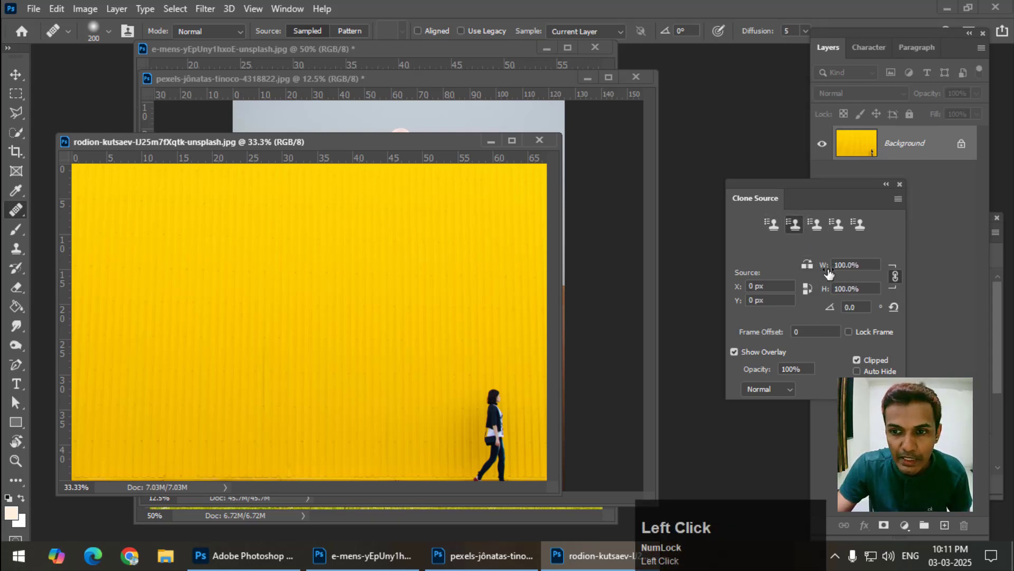
left_click(840, 227)
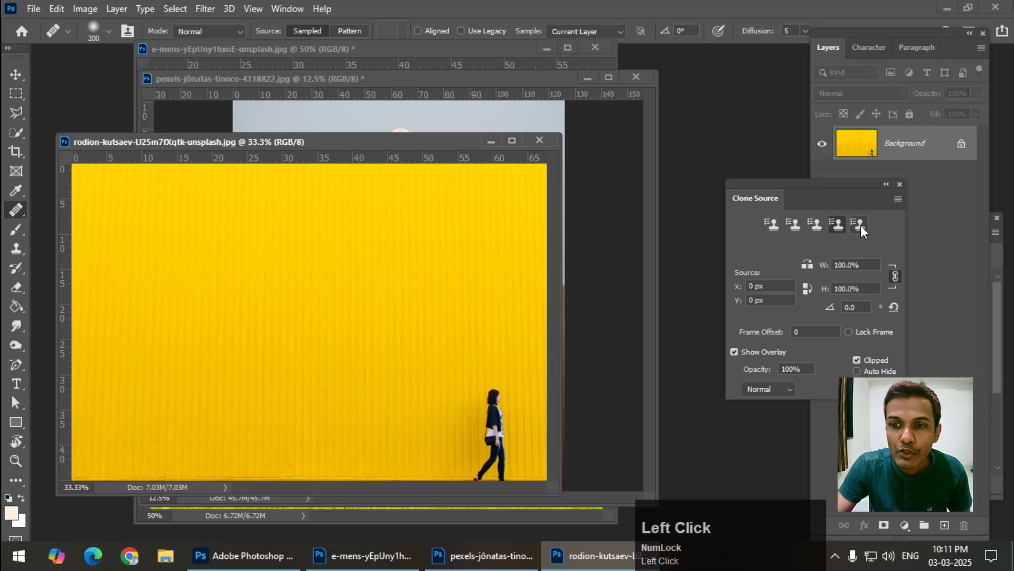
left_click(780, 227)
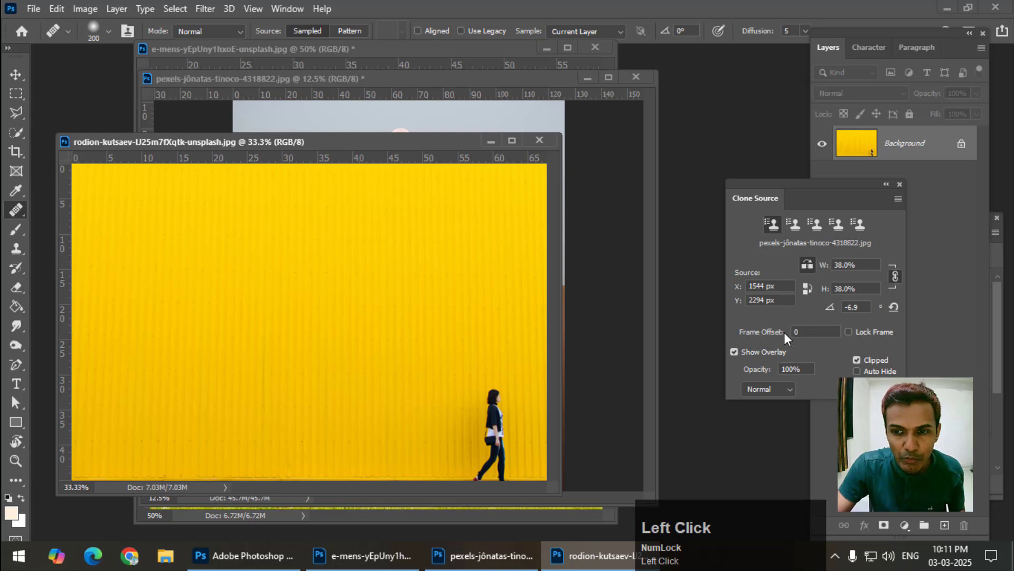
Step: Enlarge the healing brush to 500 px and sample the walking woman as the first clone source with horizontal flip turned off
key("bracketright")
key("bracketright")
key("bracketright")
key("bracketright")
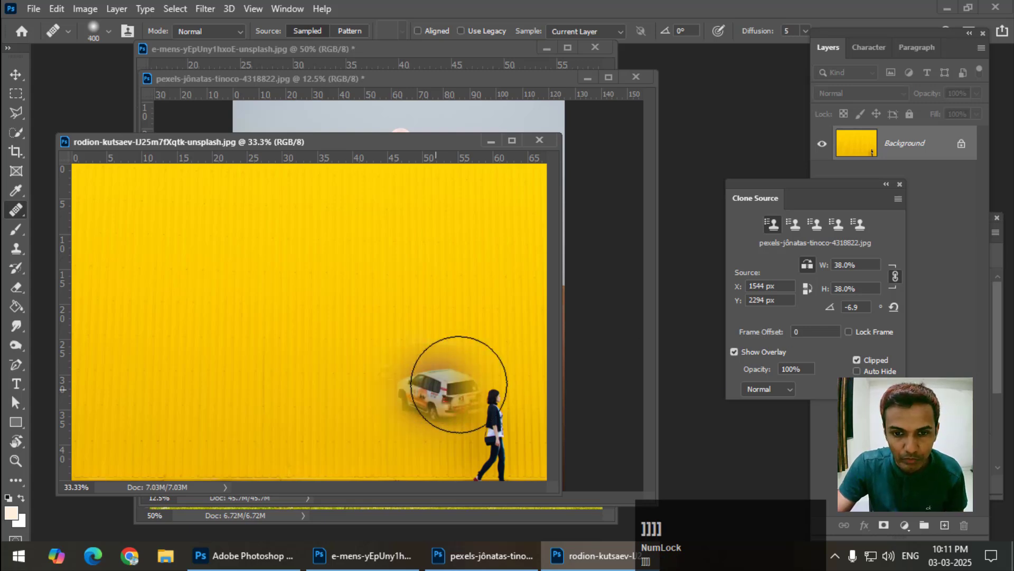
left_click(809, 264)
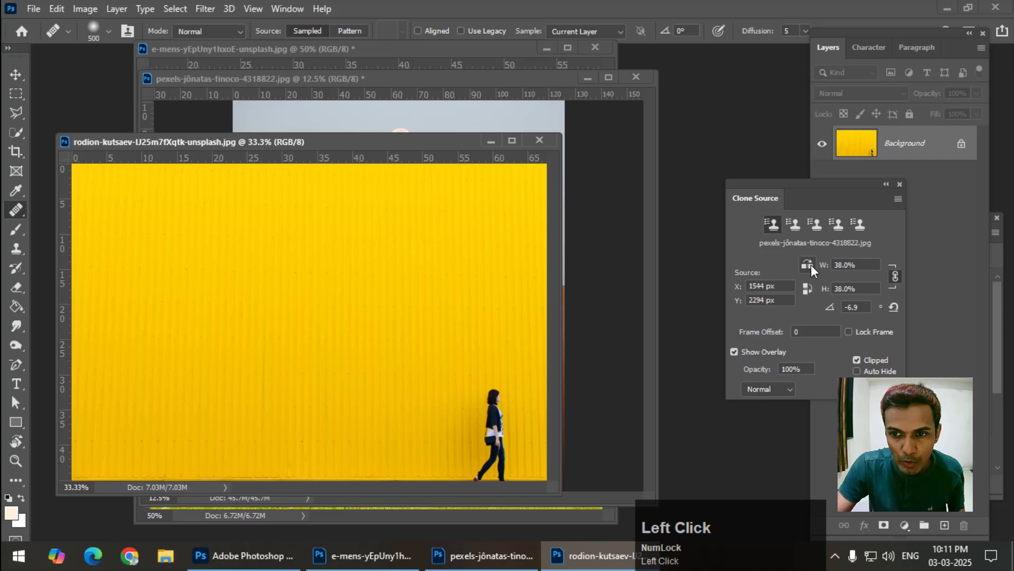
left_click(490, 409, "alt")
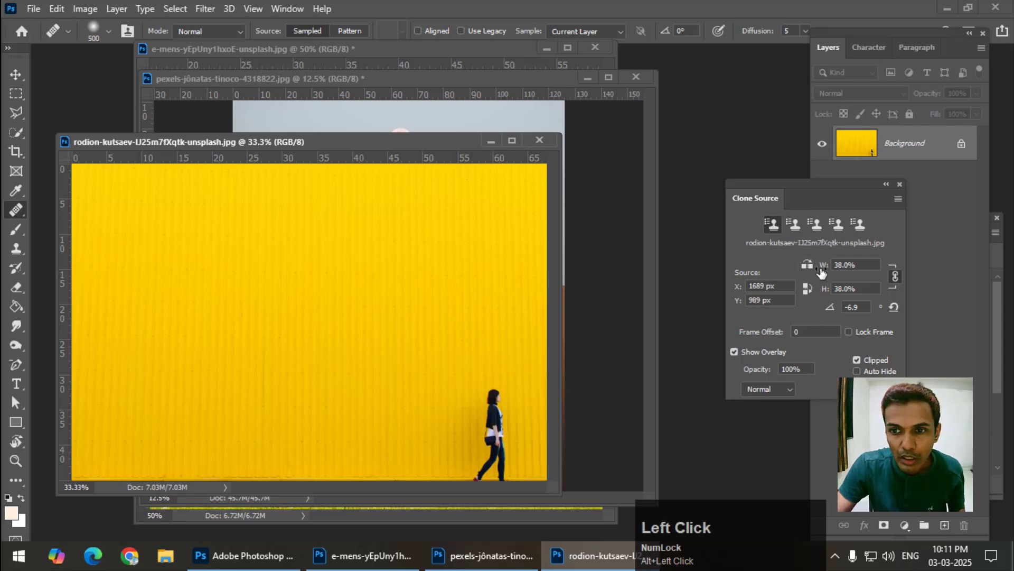
Step: Set the clone source to 142% scale and 0° rotation and paint a larger woman behind the original, undoing one attempt
left_click_drag(819, 272, 892, 275)
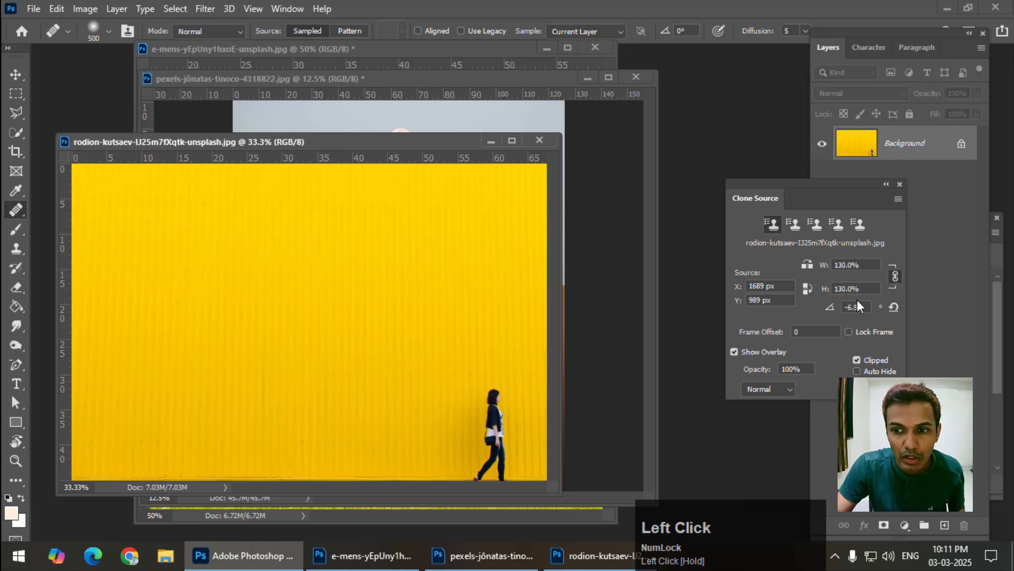
type("0")
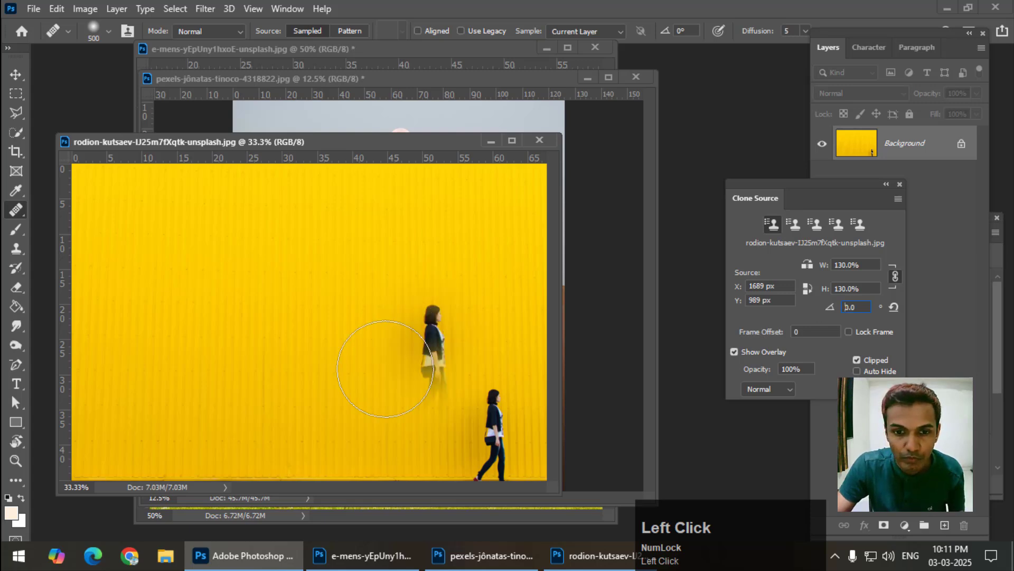
left_click_drag(870, 271, 880, 271)
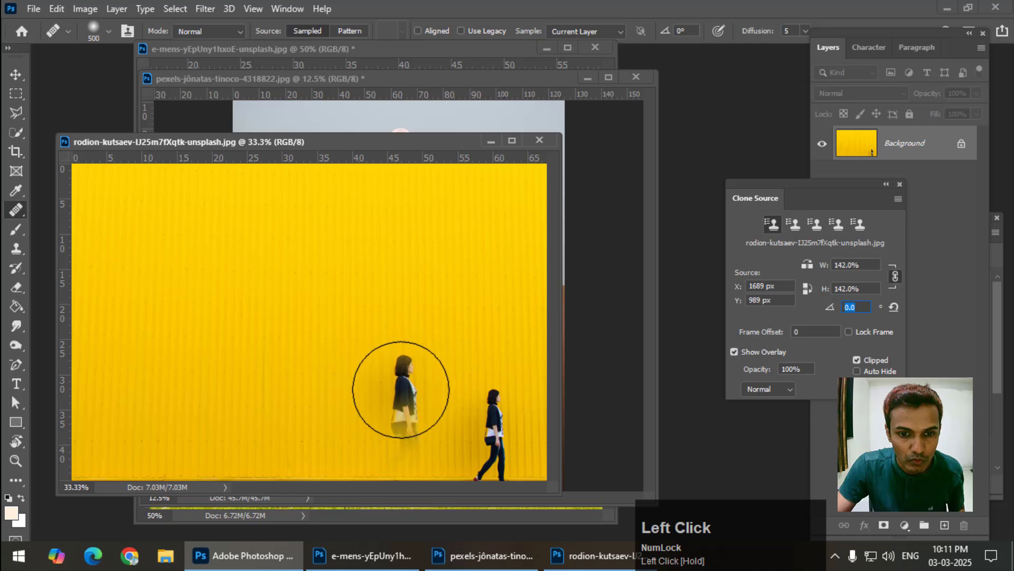
mouse_move(403, 389)
left_mouse_down()
mouse_move(403, 376)
mouse_move(396, 453)
mouse_move(401, 391)
mouse_move(446, 412)
left_mouse_up()
key("ctrl+z")
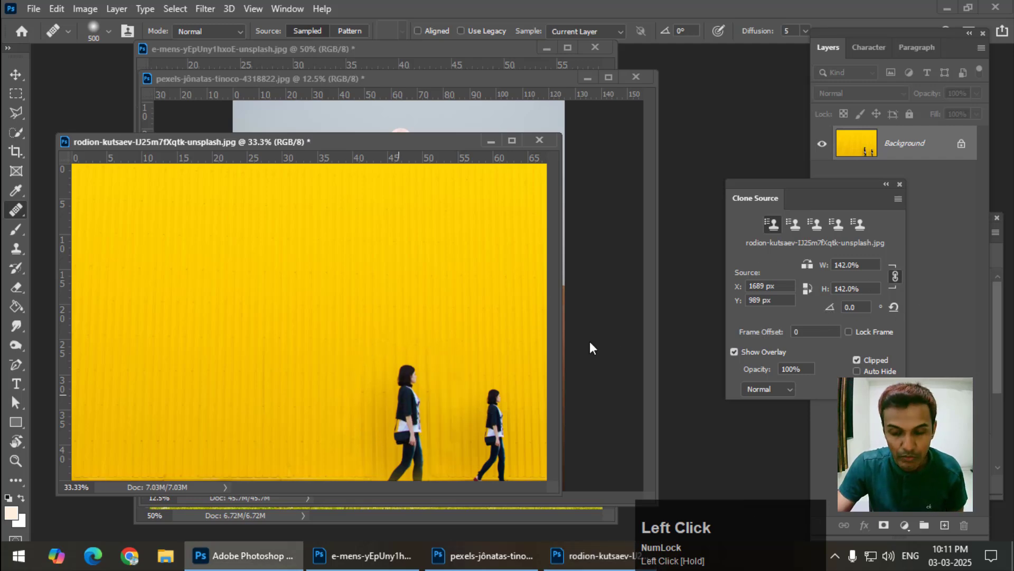
Step: Reduce the healing brush to 175 px, scale the clone source to 198%, and paint a third, taller woman behind the second
key("bracketleft")
key("bracketleft")
key("bracketleft")
key("bracketleft")
key("bracketleft")
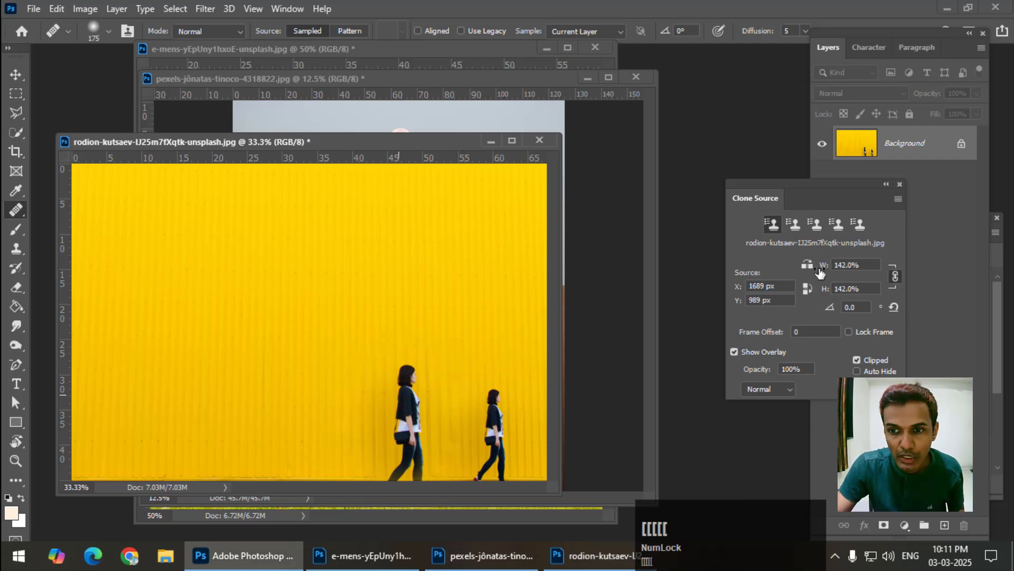
mouse_move(820, 272)
left_mouse_down()
mouse_move(855, 274)
mouse_move(831, 264)
left_mouse_up()
scroll(855, 273, "down", 2)
scroll(299, 333, "down", 1)
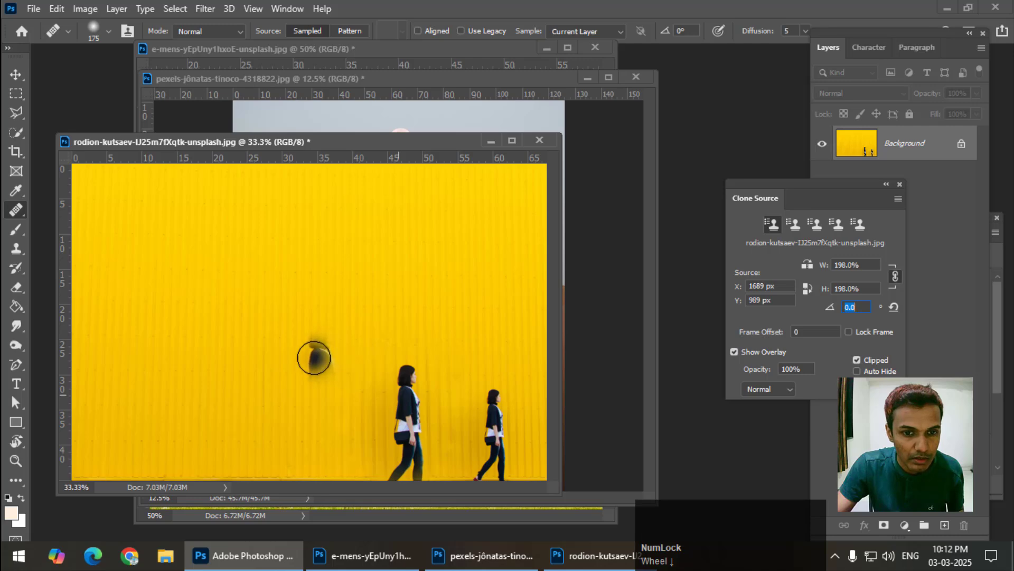
mouse_move(316, 355)
left_mouse_down()
mouse_move(311, 439)
mouse_move(322, 466)
mouse_move(310, 466)
mouse_move(335, 451)
mouse_move(323, 391)
mouse_move(327, 457)
mouse_move(329, 326)
mouse_move(338, 386)
mouse_move(305, 472)
mouse_move(330, 471)
left_mouse_up()
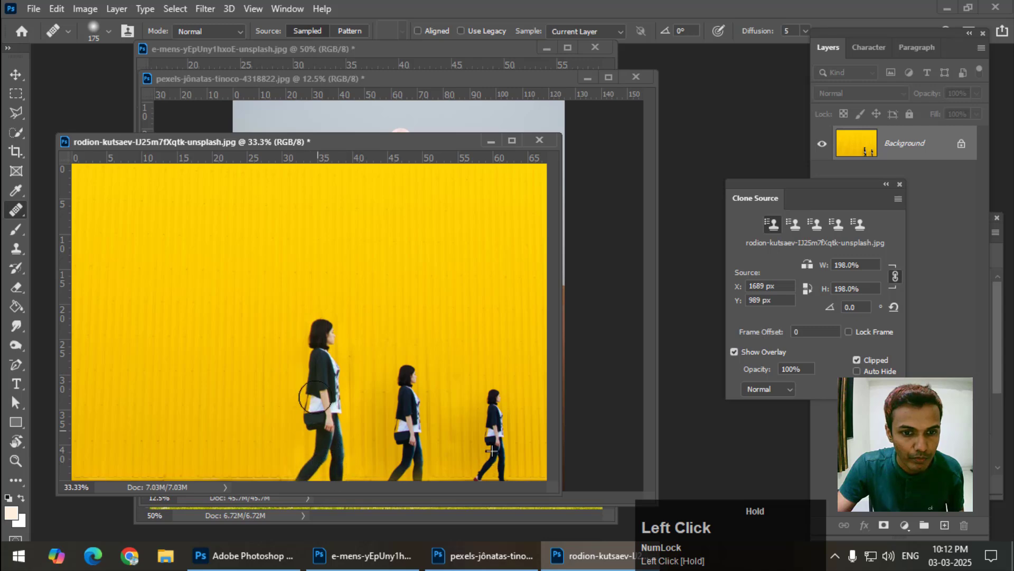
left_click_drag(315, 397, 330, 333)
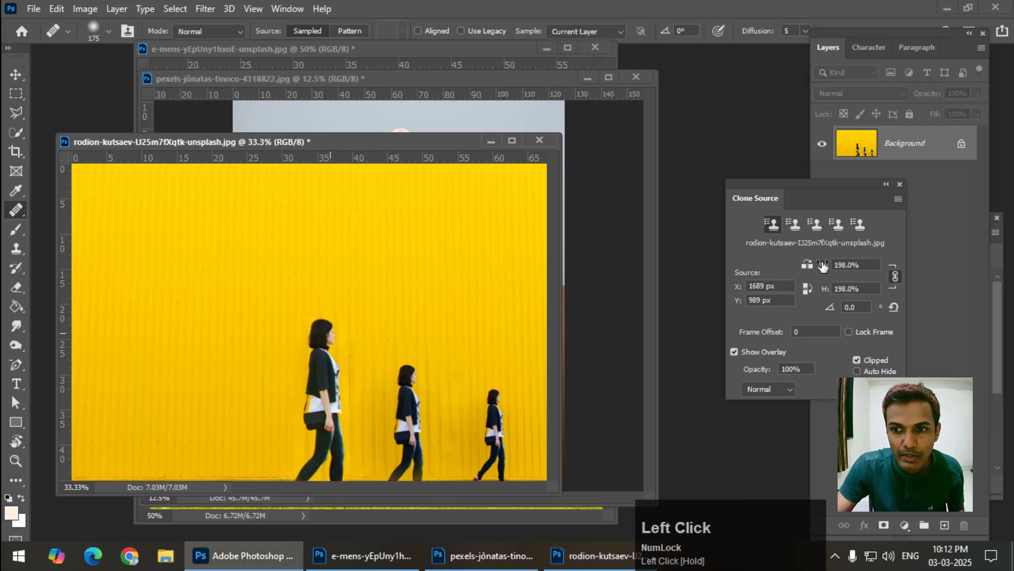
Step: Scale the clone source to 253% and paint a fourth, tallest woman at the end of the row
left_click_drag(841, 268, 829, 274)
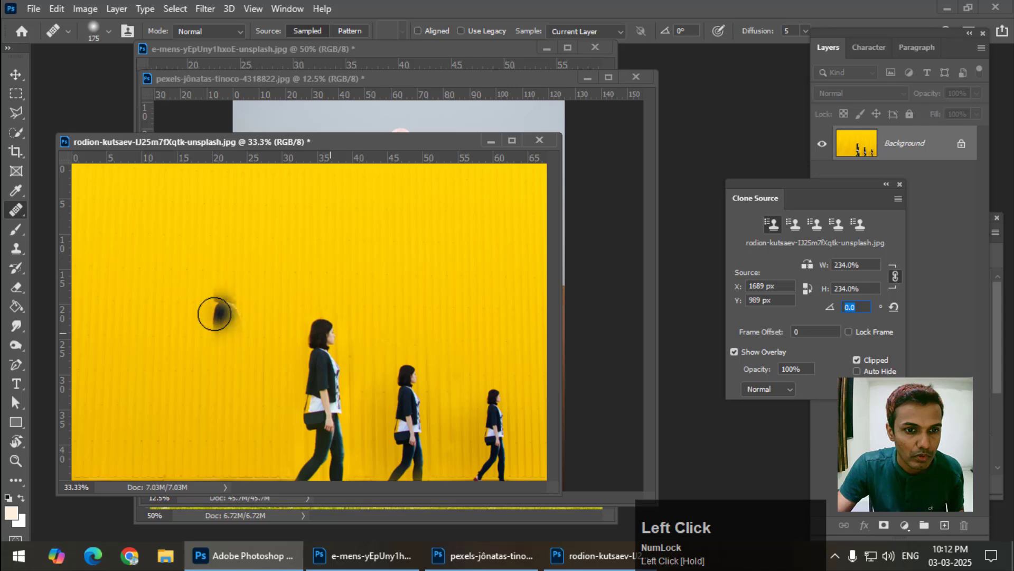
left_click_drag(826, 269, 837, 268)
mouse_move(223, 321)
left_mouse_down()
mouse_move(233, 412)
mouse_move(223, 473)
mouse_move(244, 410)
mouse_move(229, 344)
mouse_move(230, 281)
mouse_move(246, 346)
mouse_move(246, 425)
mouse_move(232, 459)
mouse_move(214, 417)
mouse_move(238, 464)
mouse_move(258, 469)
mouse_move(232, 390)
left_mouse_up()
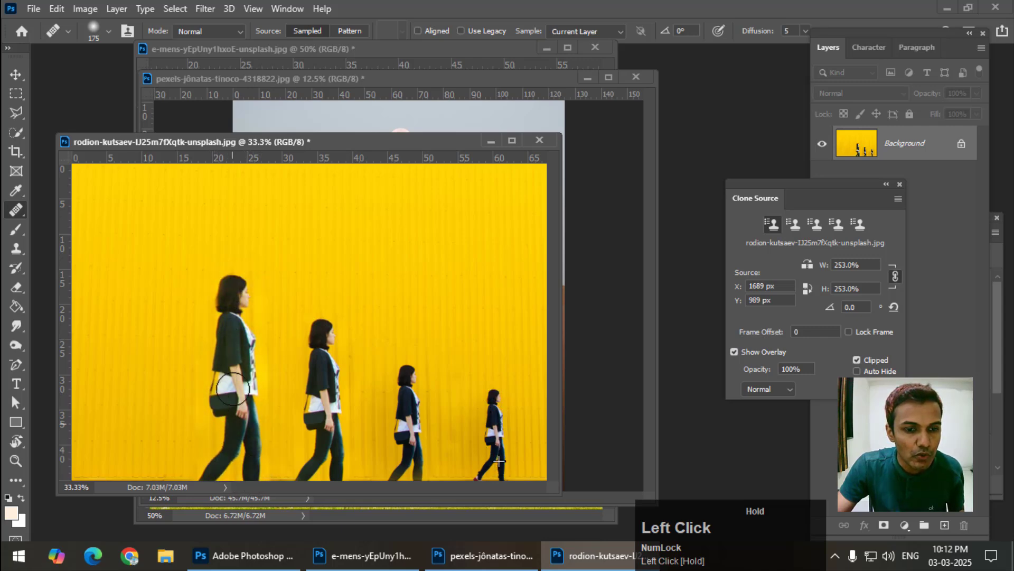
mouse_move(224, 323)
left_mouse_down()
mouse_move(247, 334)
mouse_move(243, 417)
mouse_move(237, 454)
mouse_move(205, 473)
mouse_move(231, 449)
mouse_move(233, 380)
left_mouse_up()
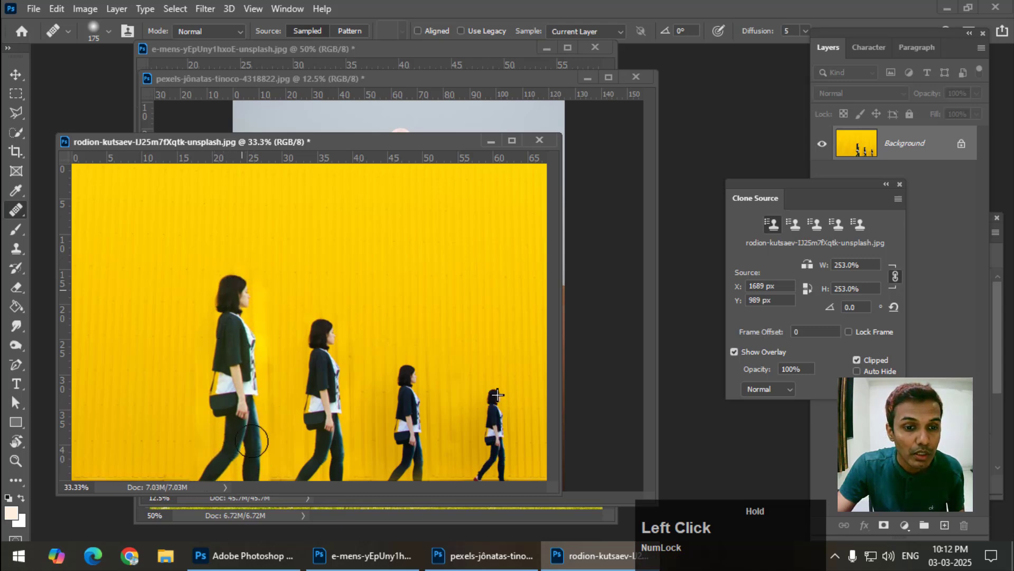
Step: Reposition and enlarge the yellow wall image window so the whole row of women is framed with space around it
mouse_move(251, 441)
left_mouse_down()
mouse_move(222, 470)
mouse_move(260, 317)
mouse_move(215, 125)
left_mouse_up()
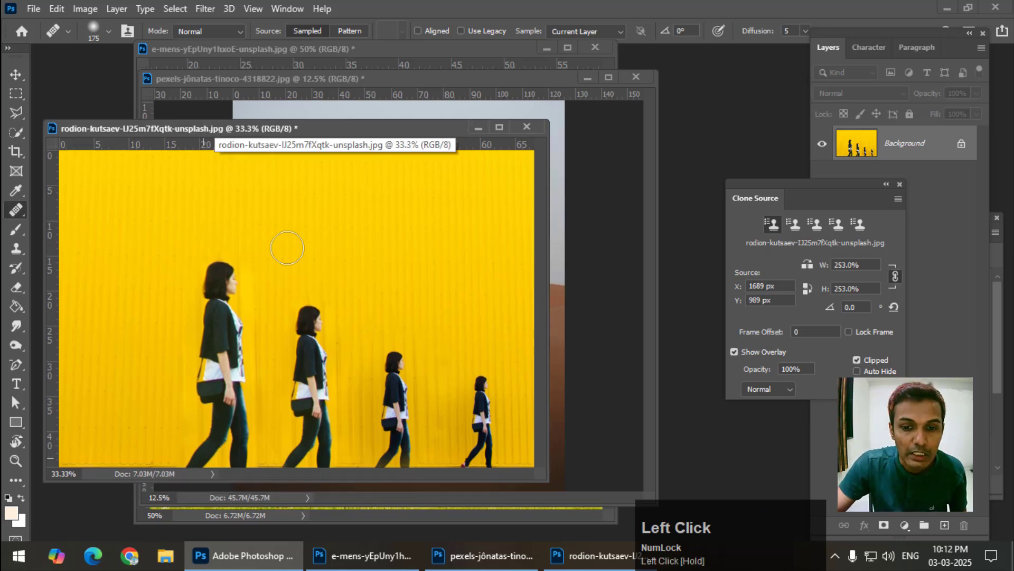
left_click_drag(549, 480, 612, 511)
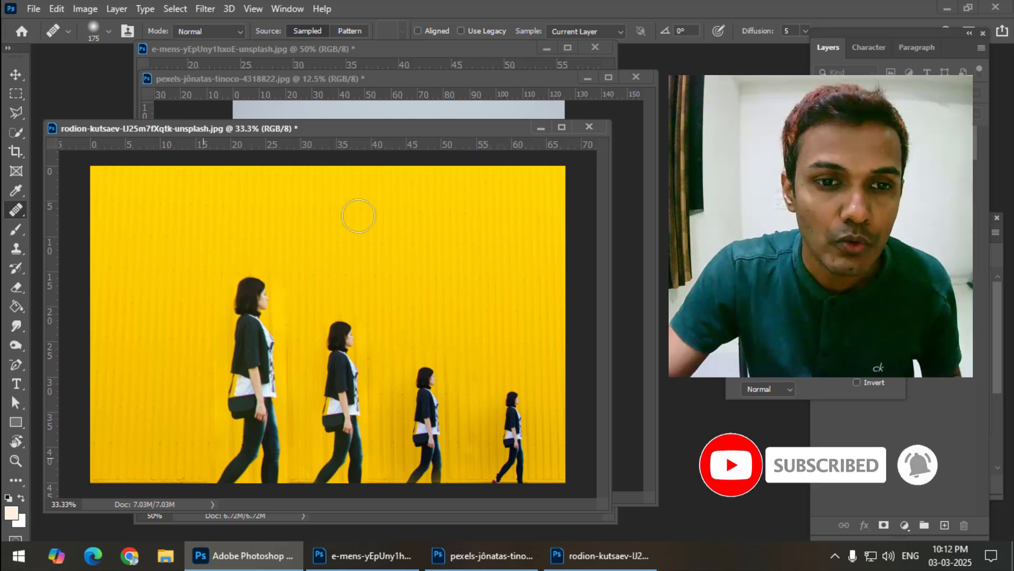
left_click_drag(354, 125, 353, 128)
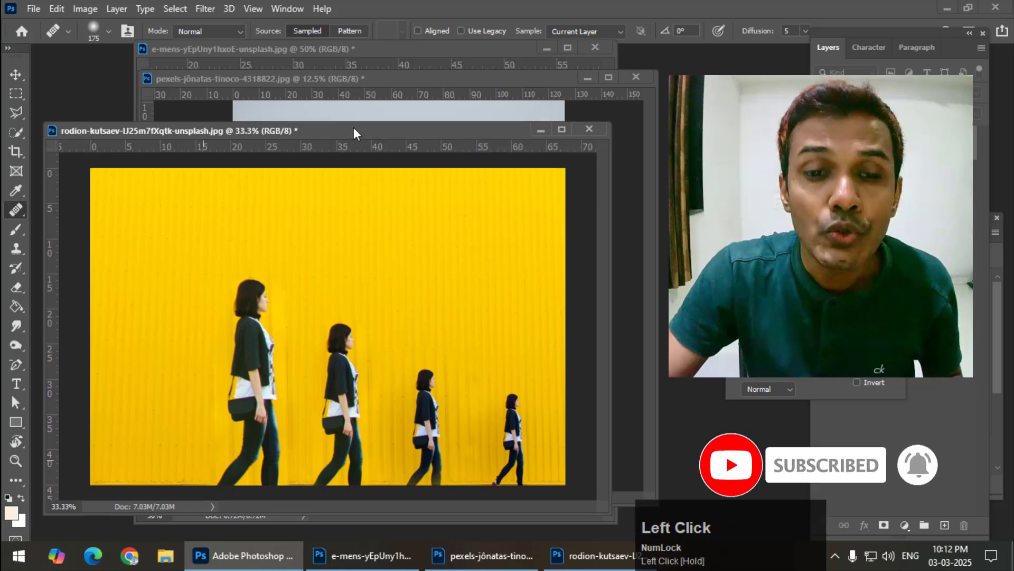